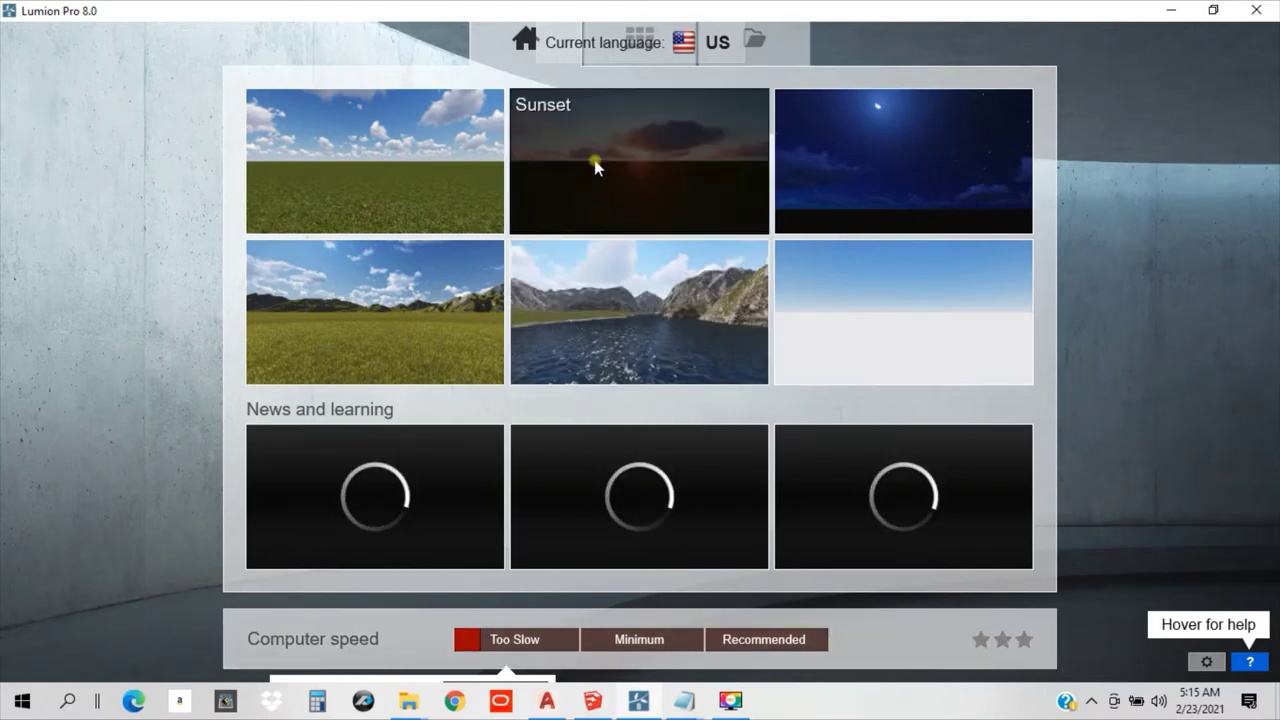
Step: Start a scene on the Plain landscape and look around the empty grass field
click(424, 180)
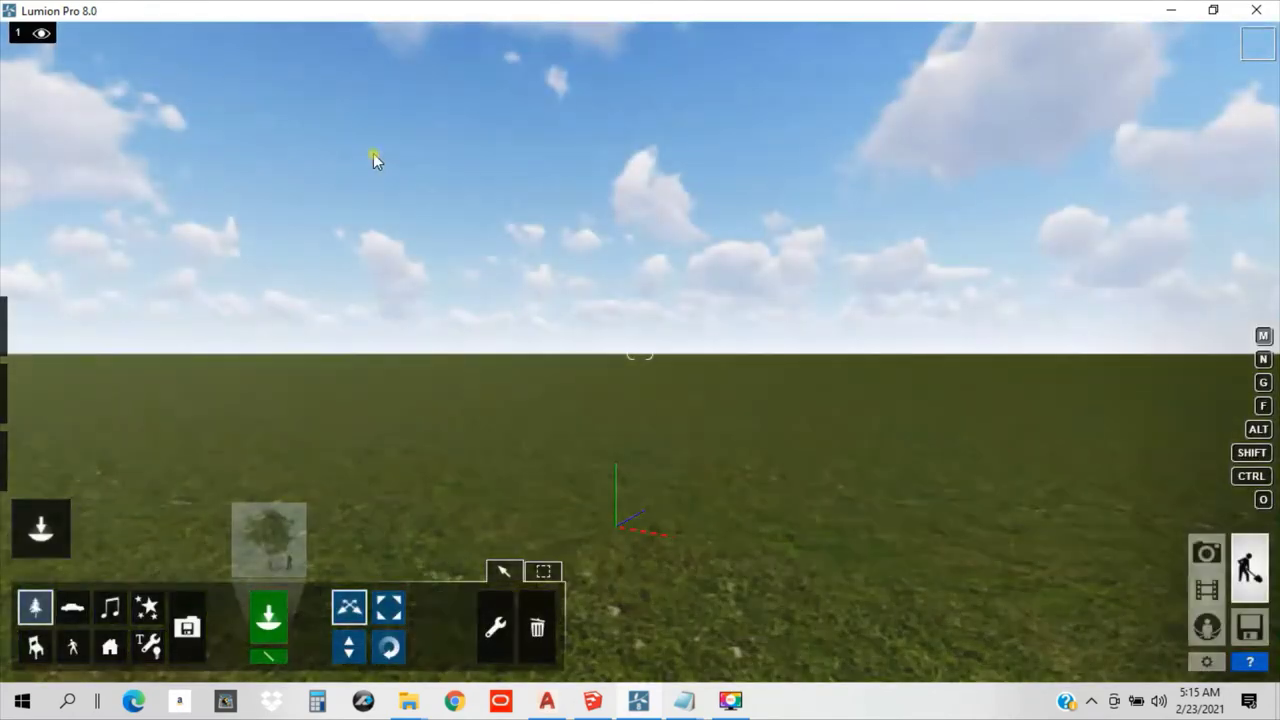
right_drag(737, 429, 733, 350)
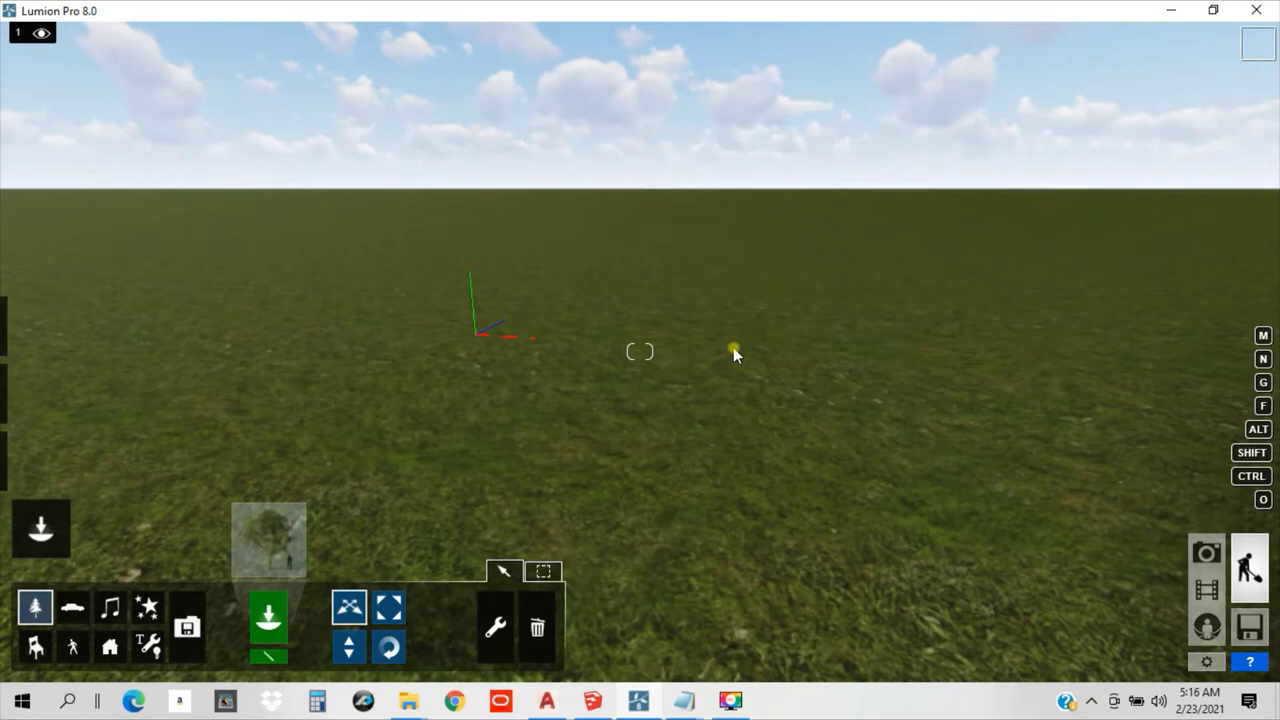
right_drag(733, 347, 658, 390)
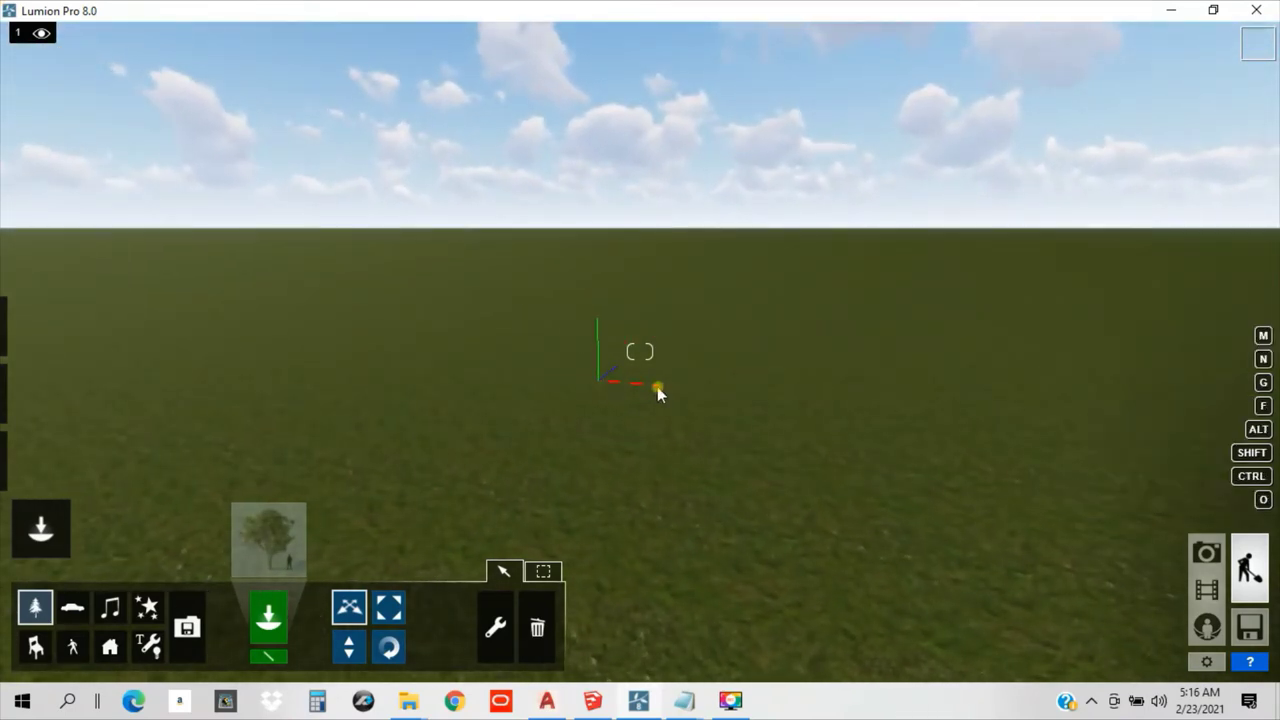
Step: Switch to SketchUp and zoom out until the whole house is in view
click(593, 700)
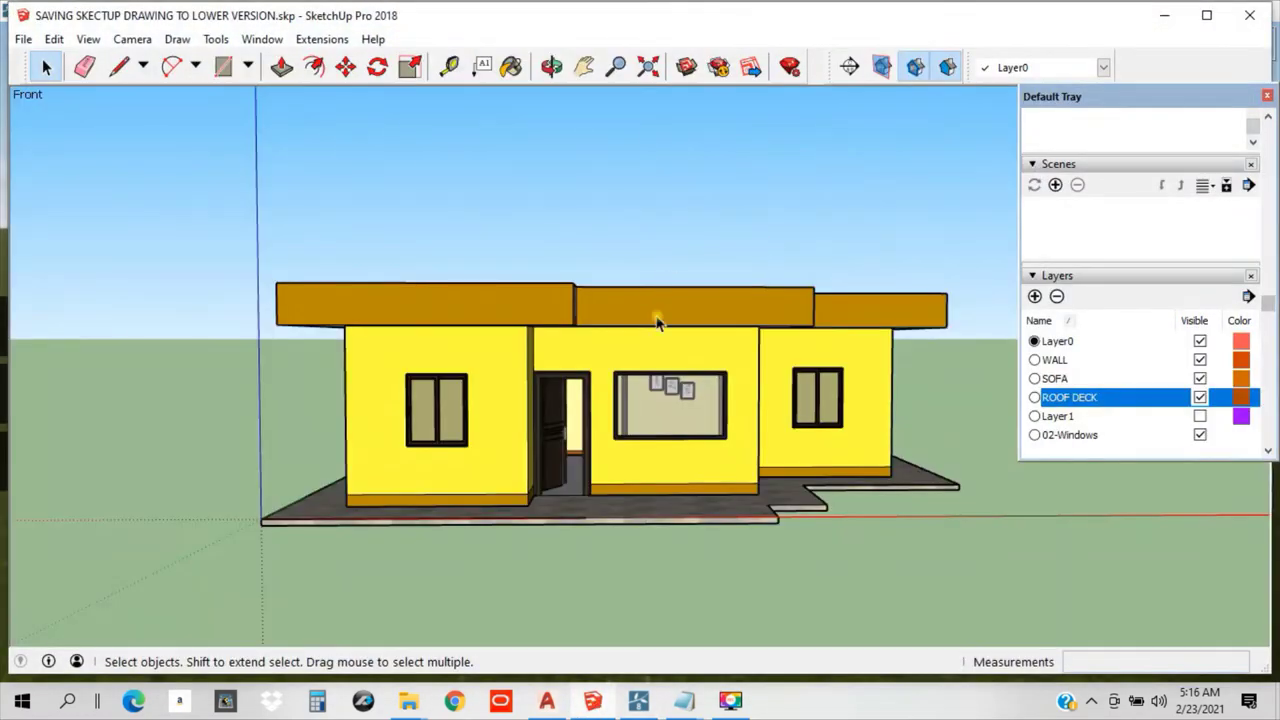
scroll(657, 320, down, 2)
mouse_move(758, 349)
middle_down()
mouse_move(468, 418)
mouse_move(640, 440)
mouse_move(740, 480)
mouse_move(762, 510)
mouse_move(707, 484)
middle_up()
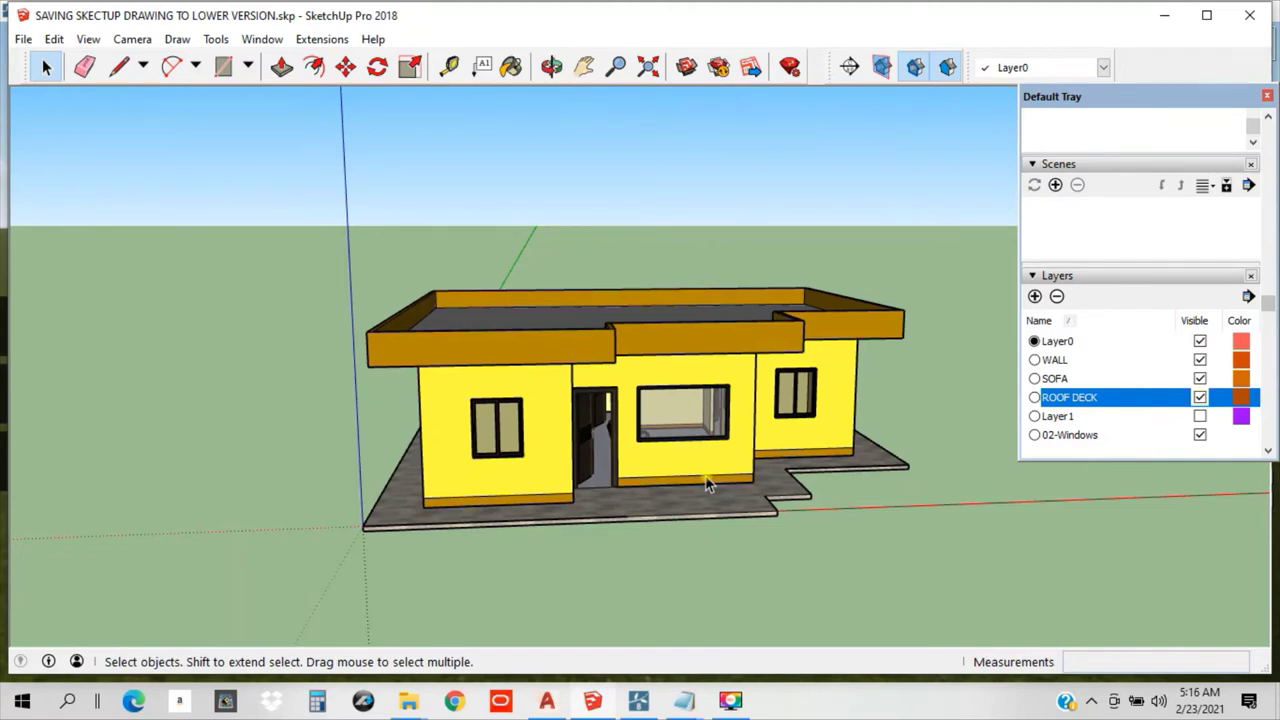
Step: Start a 3D Model export from the File > Export menu
click(22, 40)
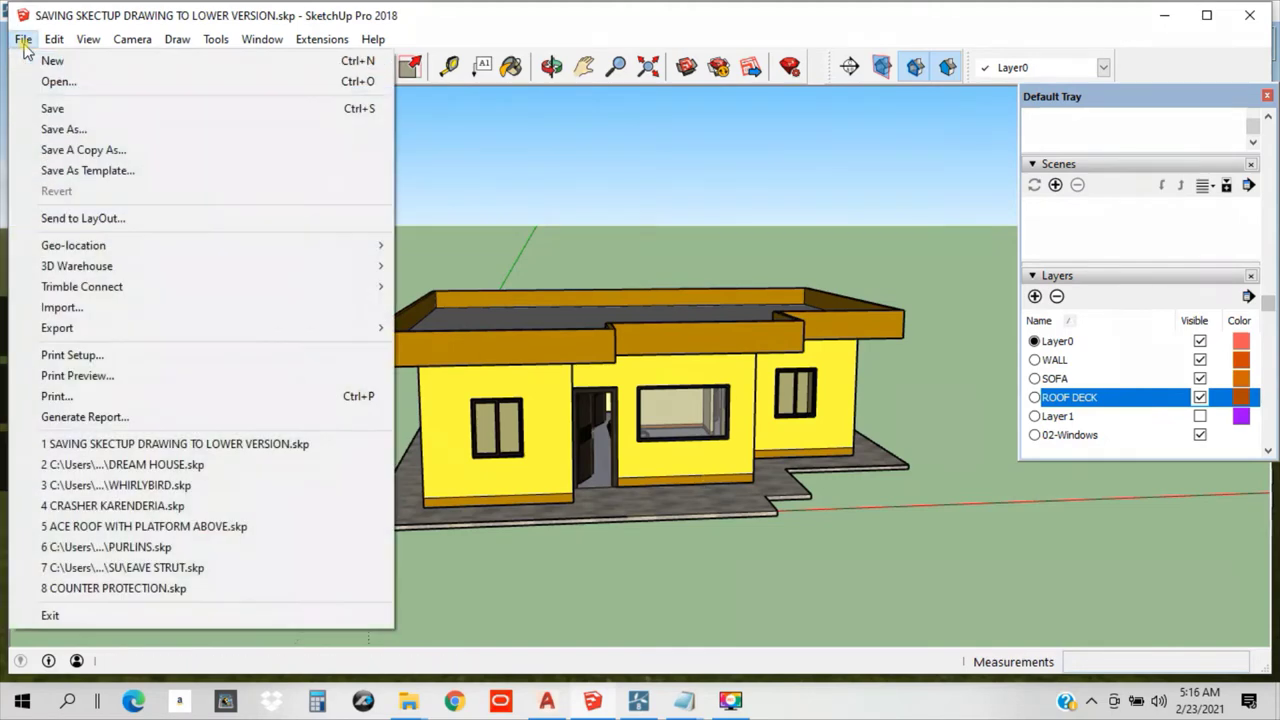
mouse_move(85, 336)
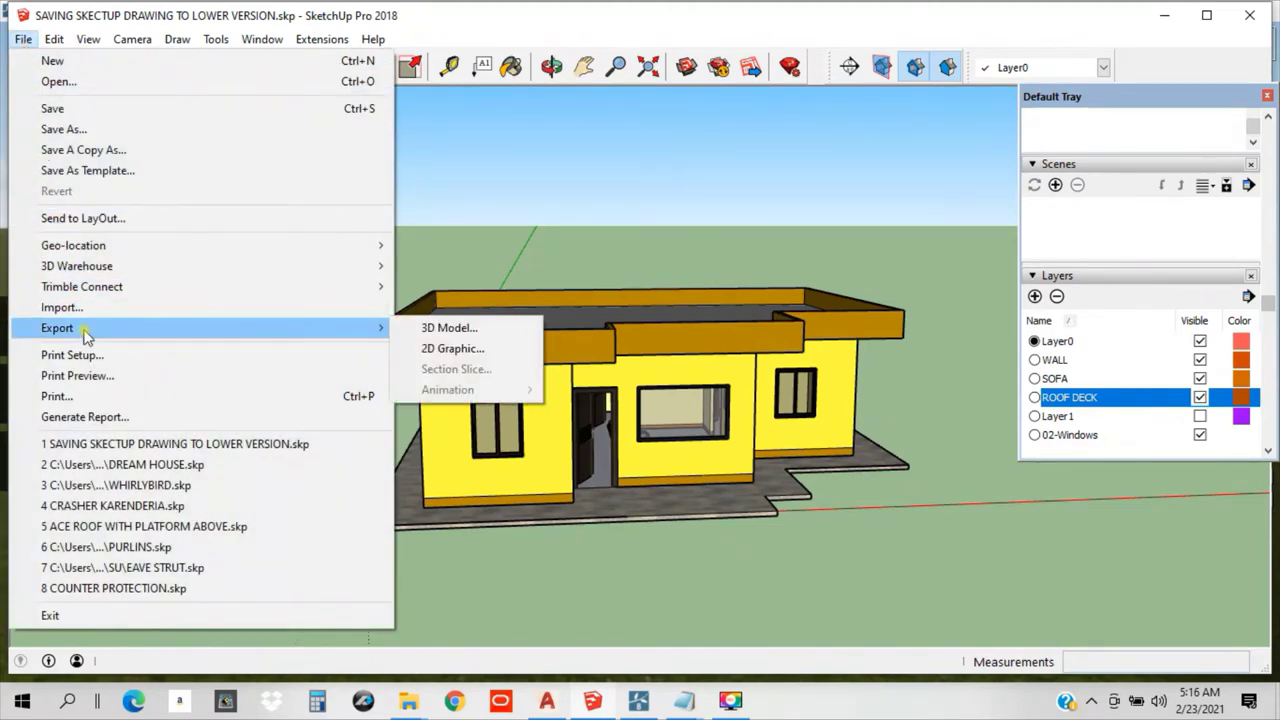
click(459, 332)
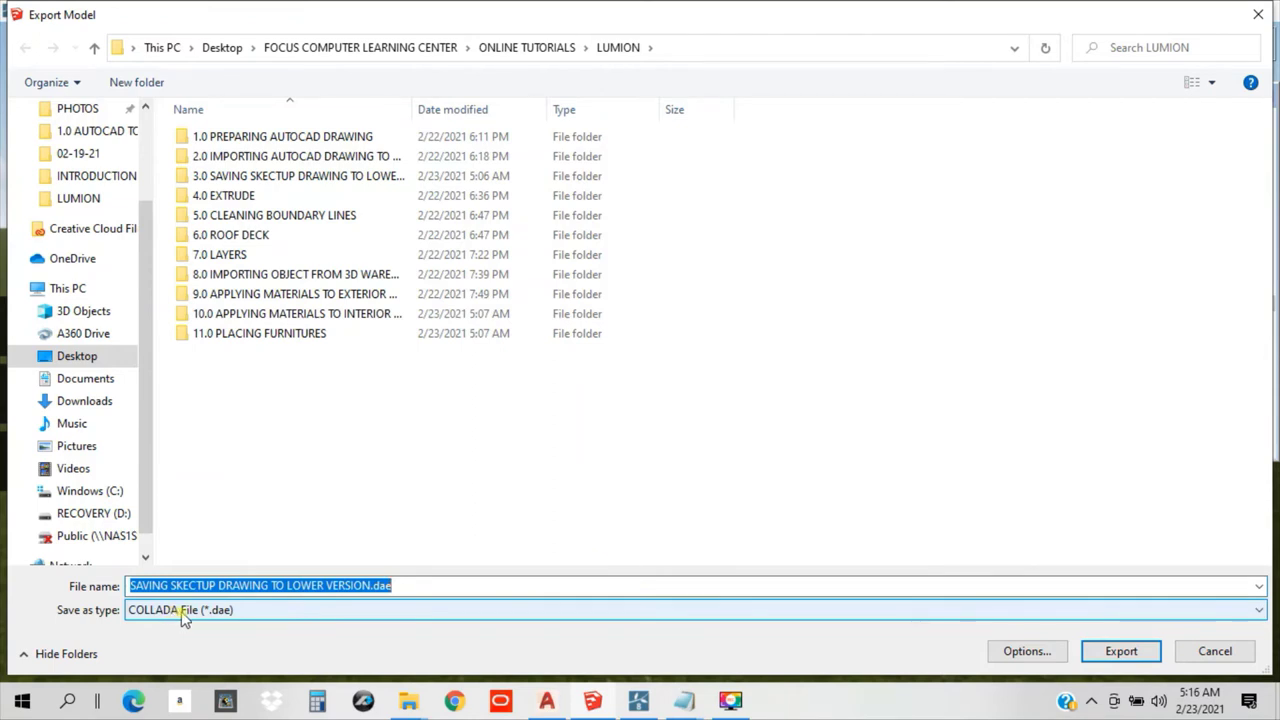
Step: Set the export file type to COLLADA File (*.dae)
click(1257, 612)
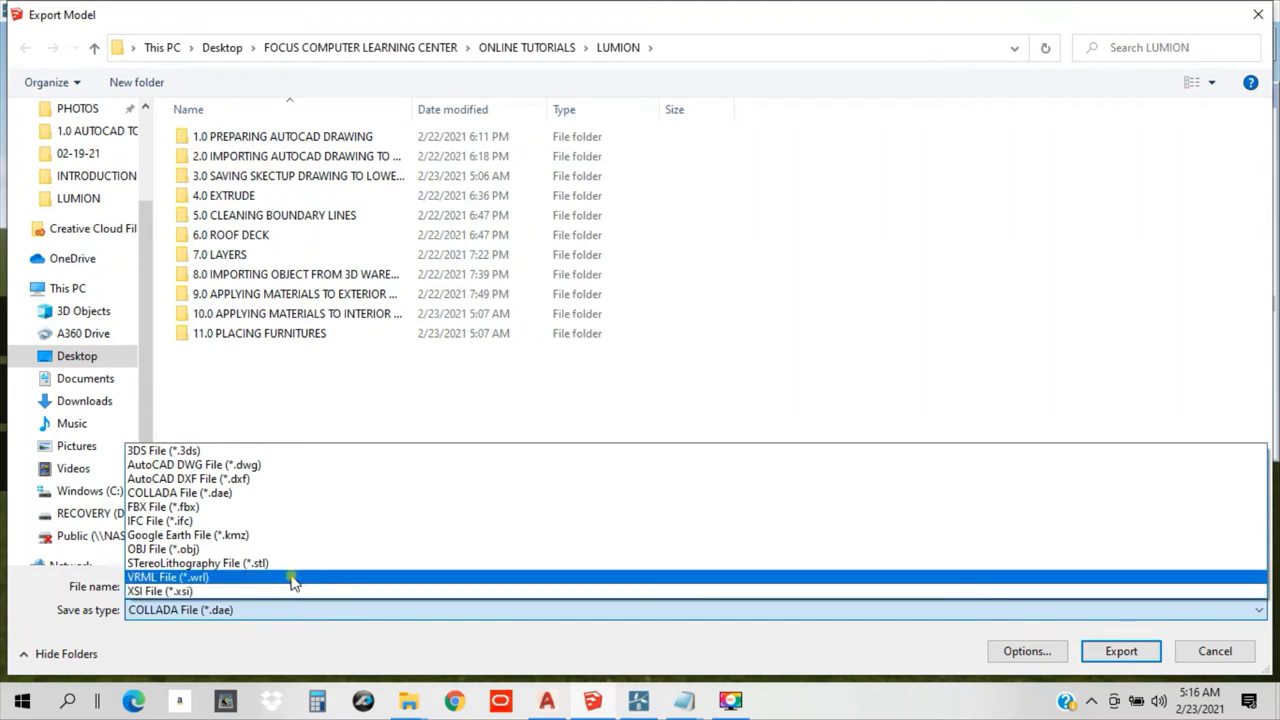
click(262, 503)
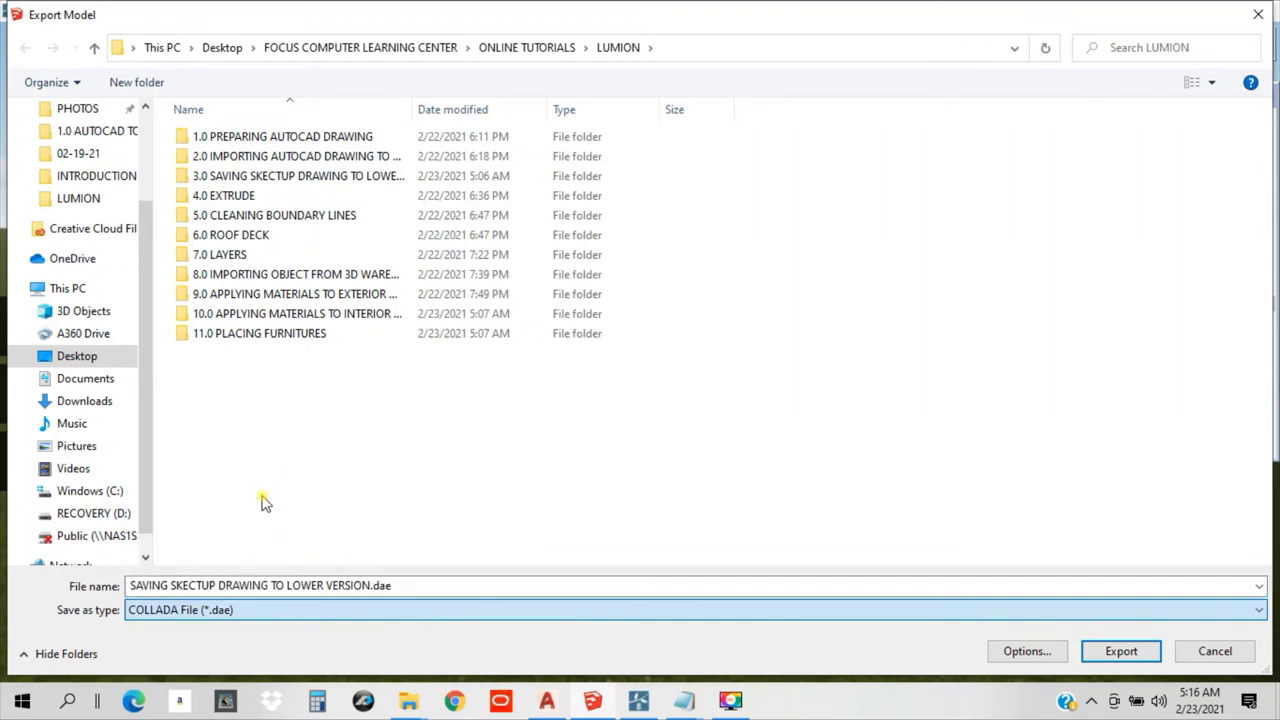
click(252, 428)
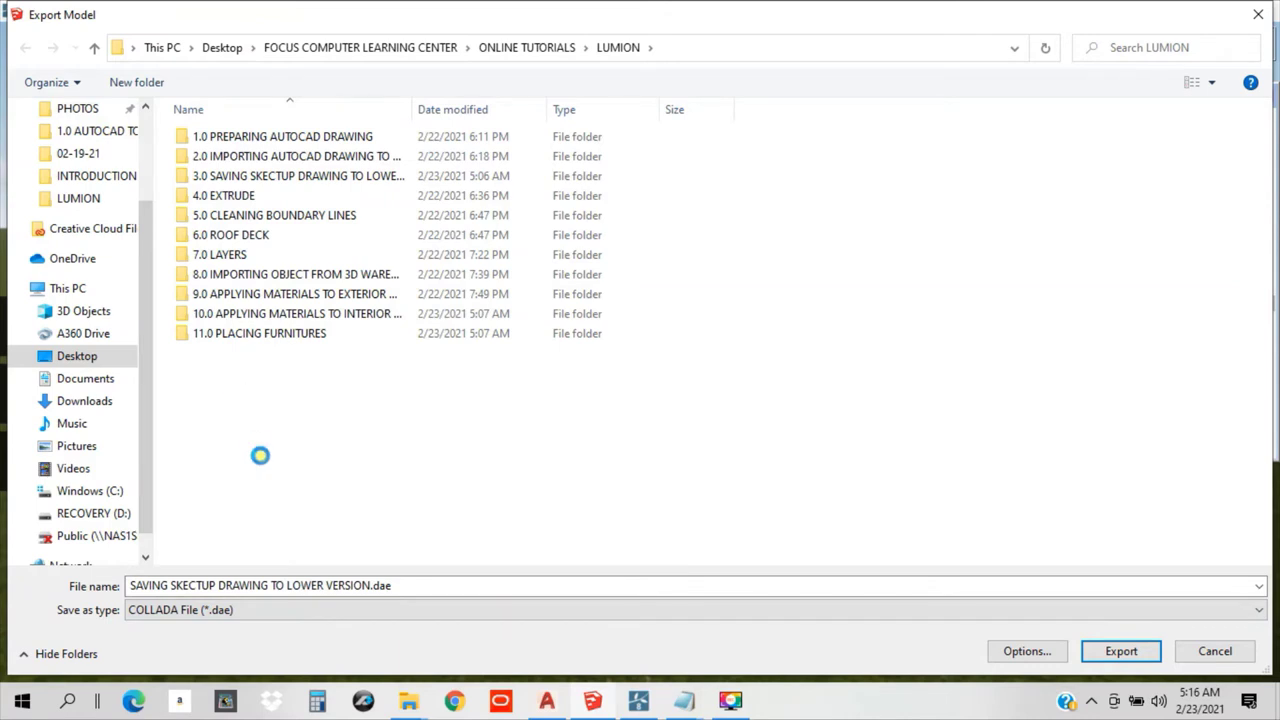
Step: Create a new folder named '12.0 EXPORTING TO LUMION' inside LUMION and enter it
right_click(260, 455)
mouse_move(322, 614)
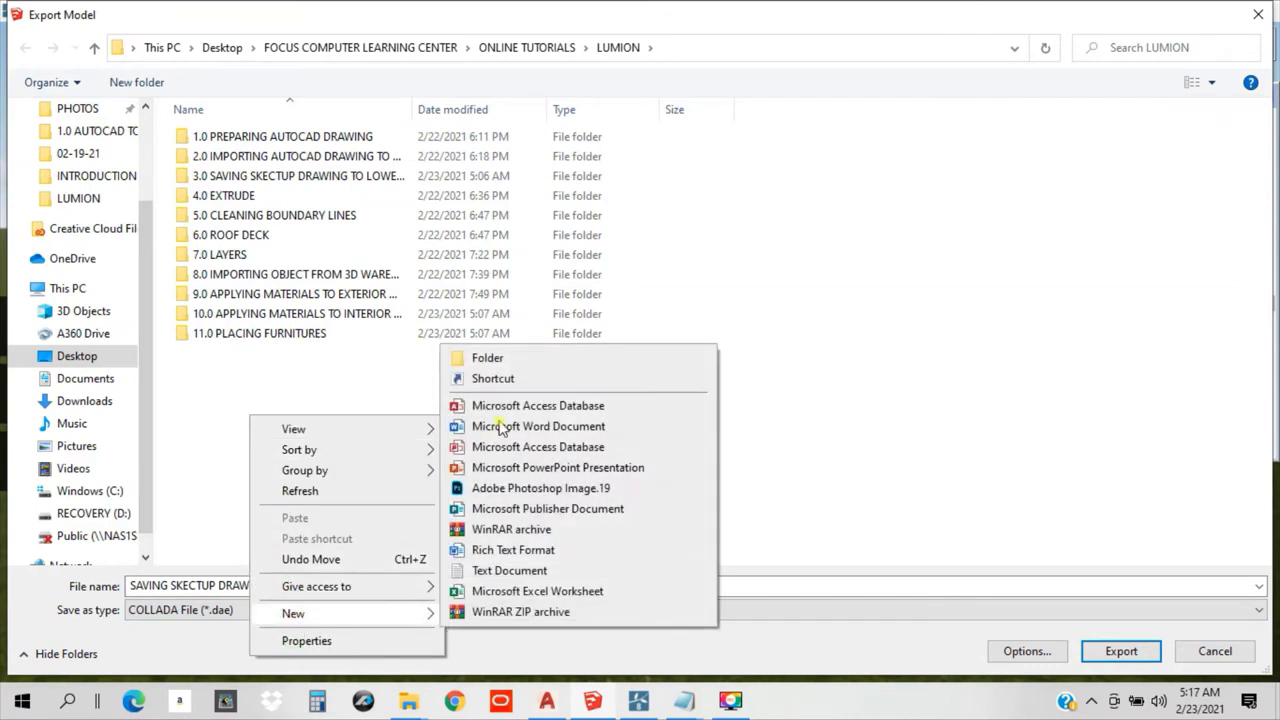
click(506, 360)
text(12)
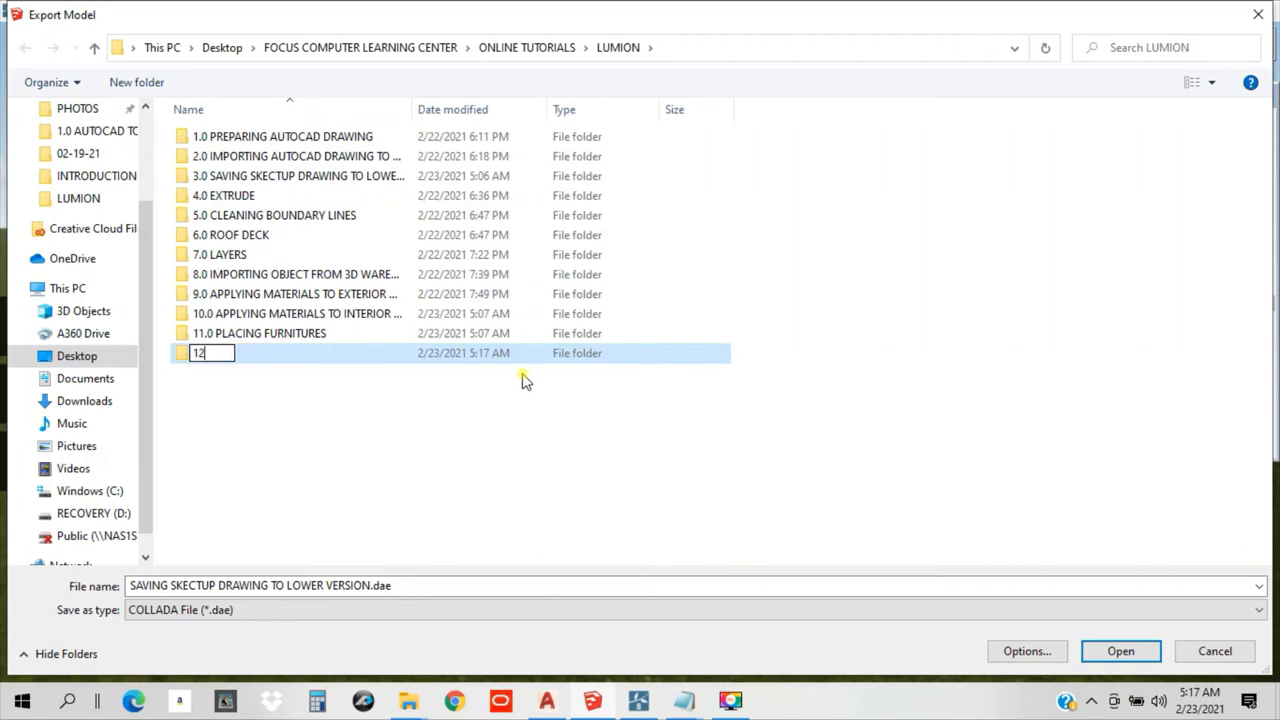
text(.0 EXPORTING TO )
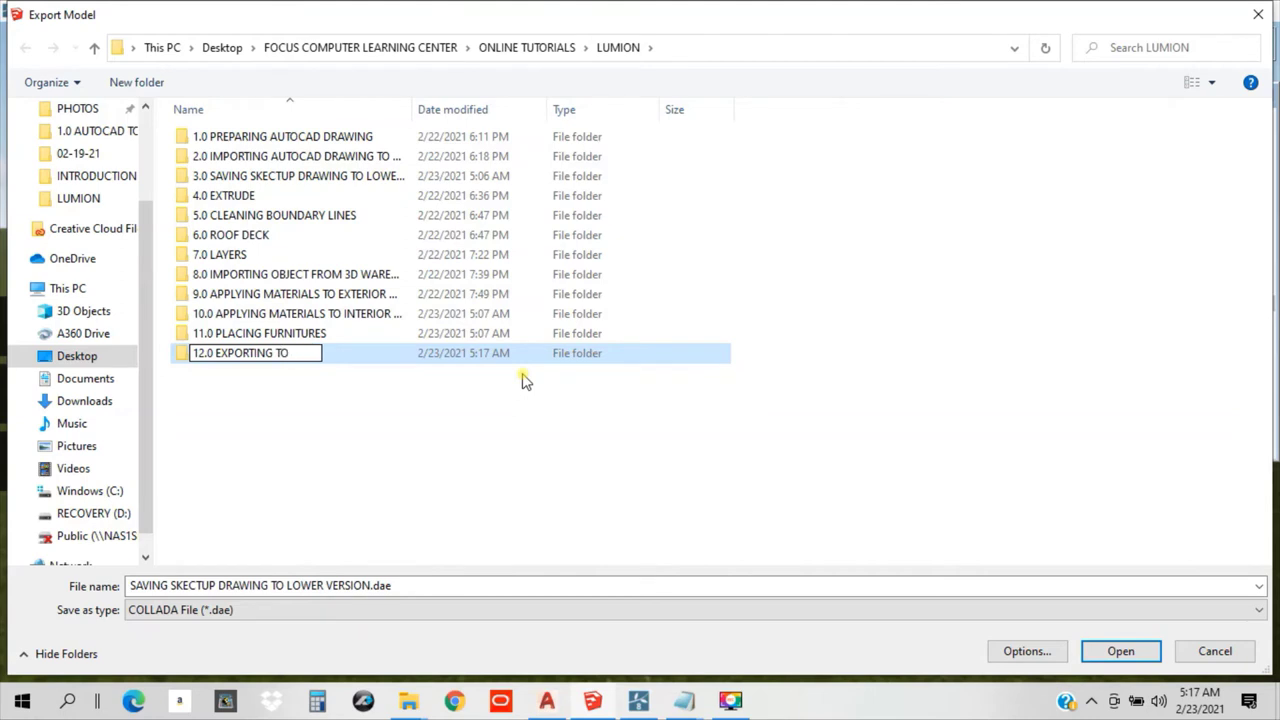
text(LUMION)
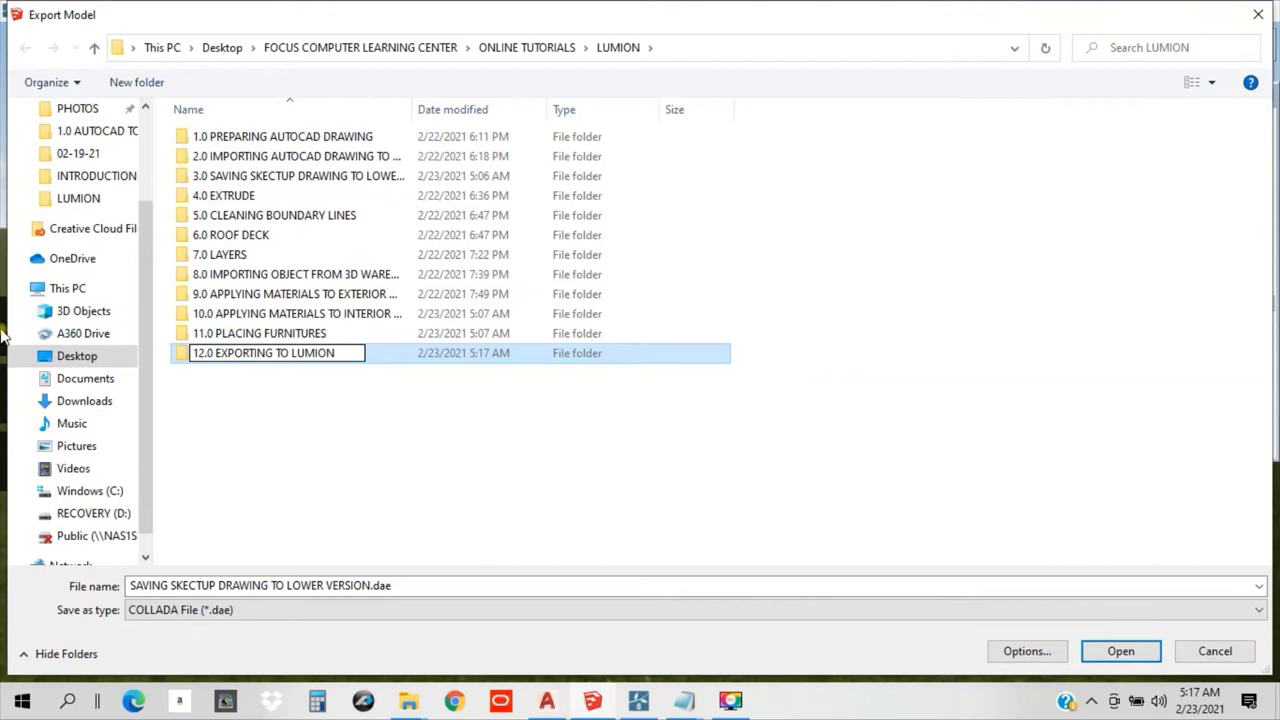
click(212, 362)
double_click(214, 360)
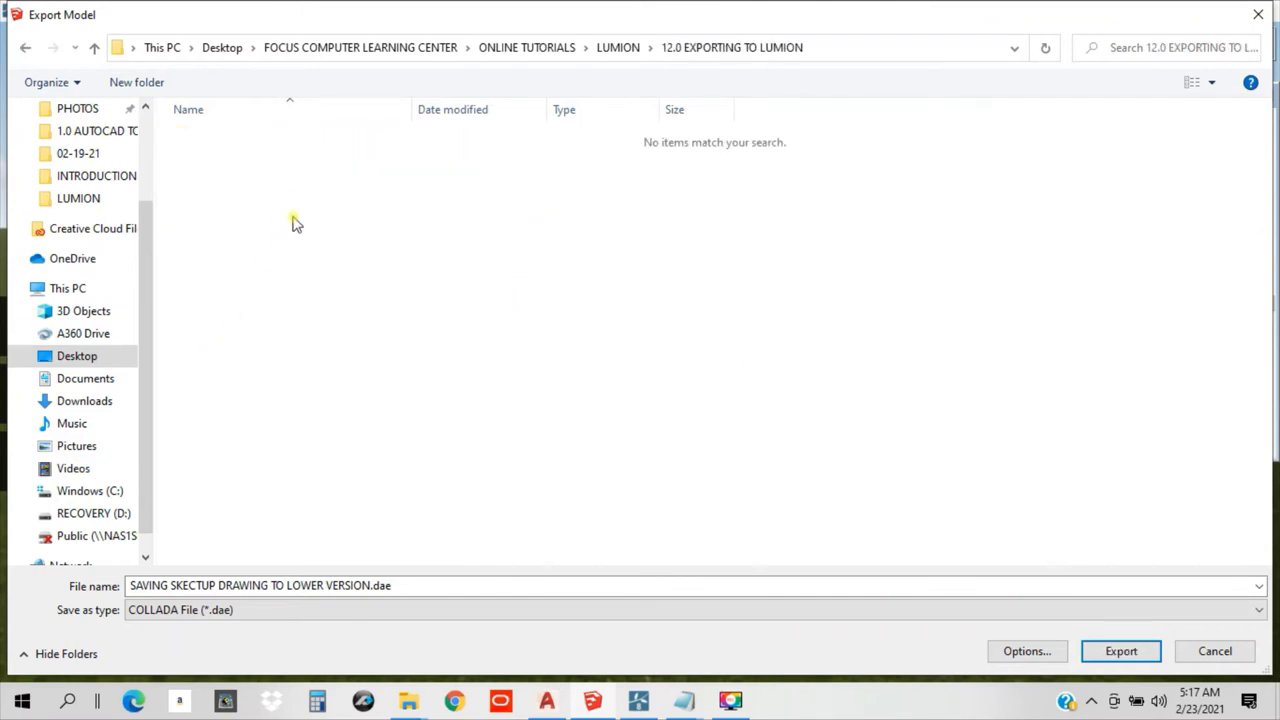
Step: Create a 'DAE' subfolder, enter it, and export the house there as COLLADA
right_click(295, 222)
mouse_move(369, 414)
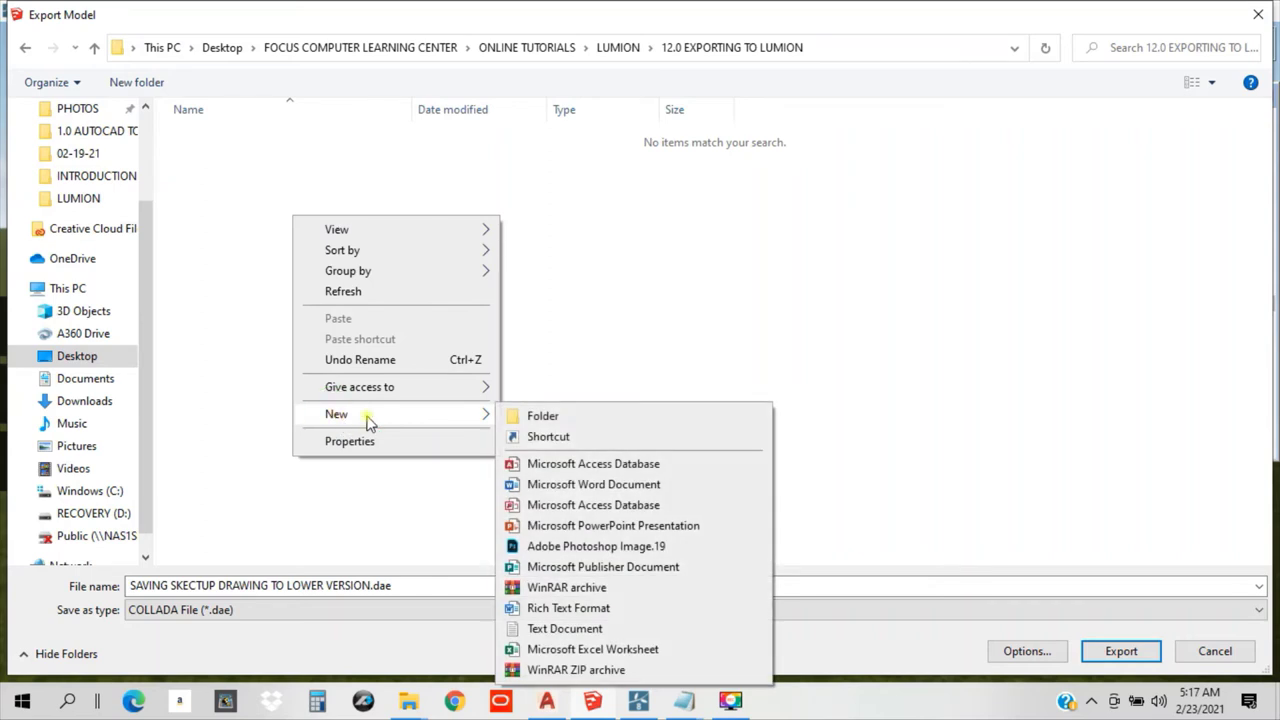
click(566, 418)
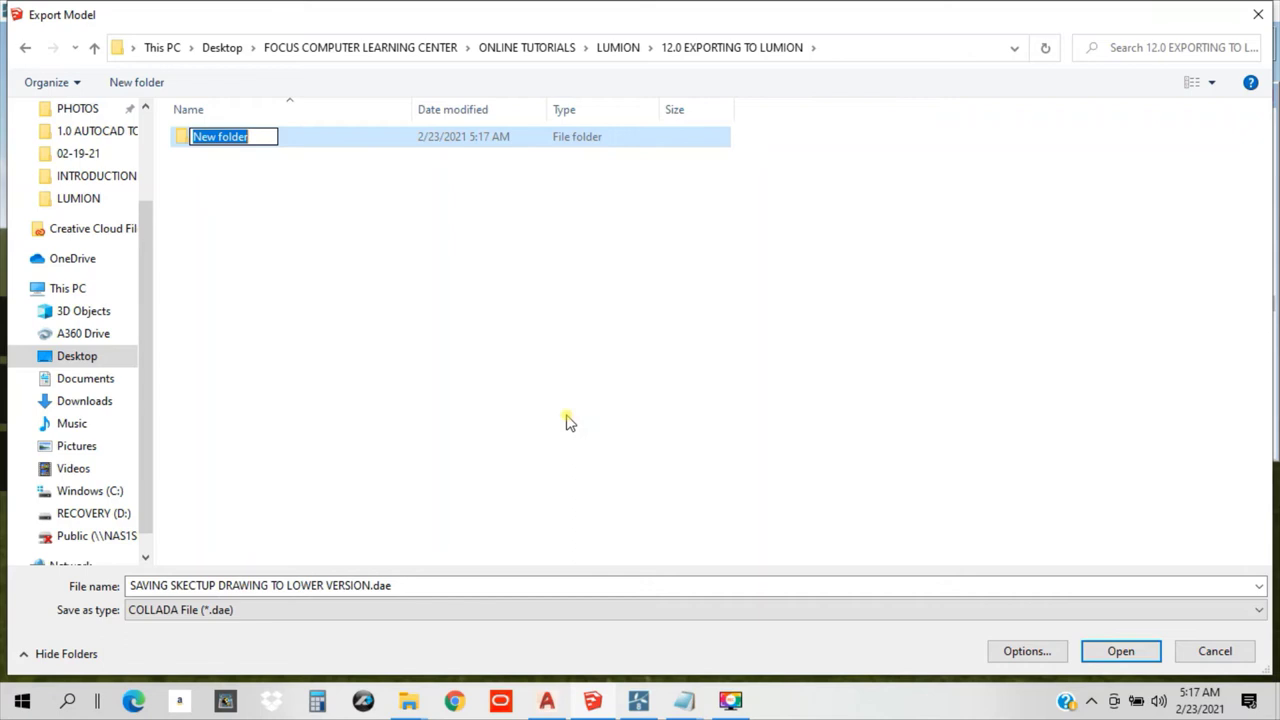
text(DAE)
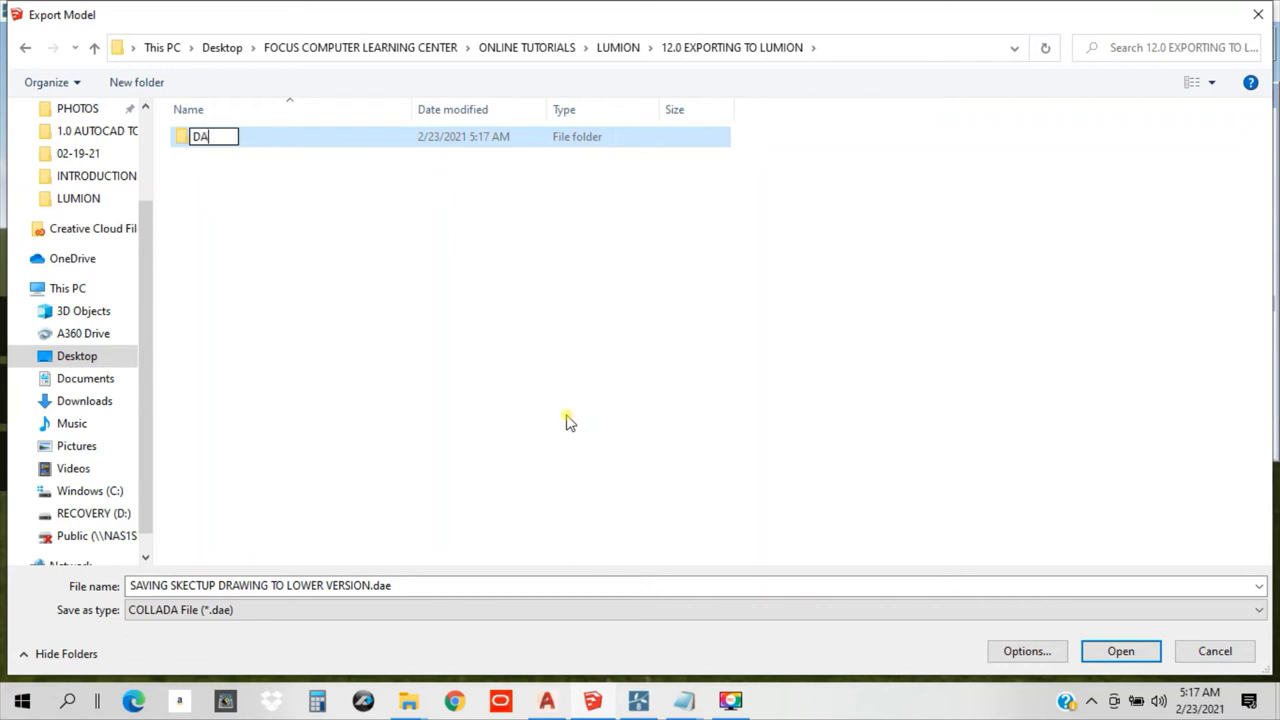
click(567, 418)
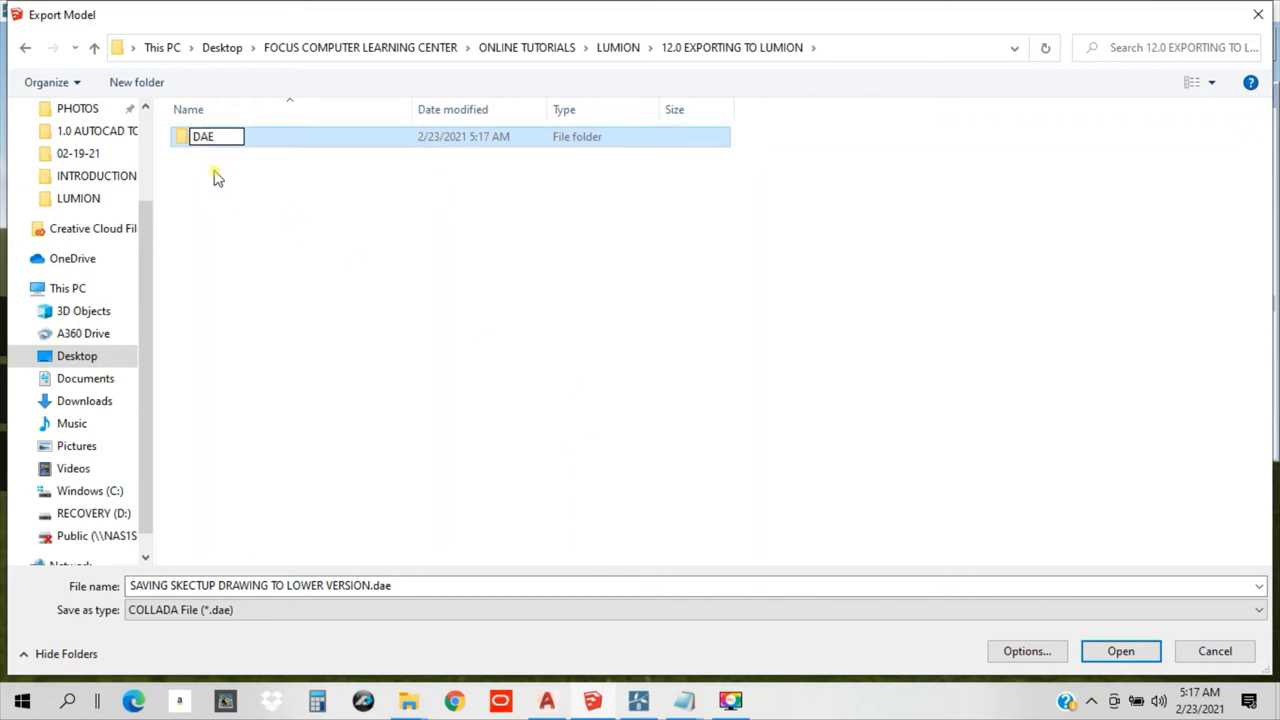
double_click(267, 144)
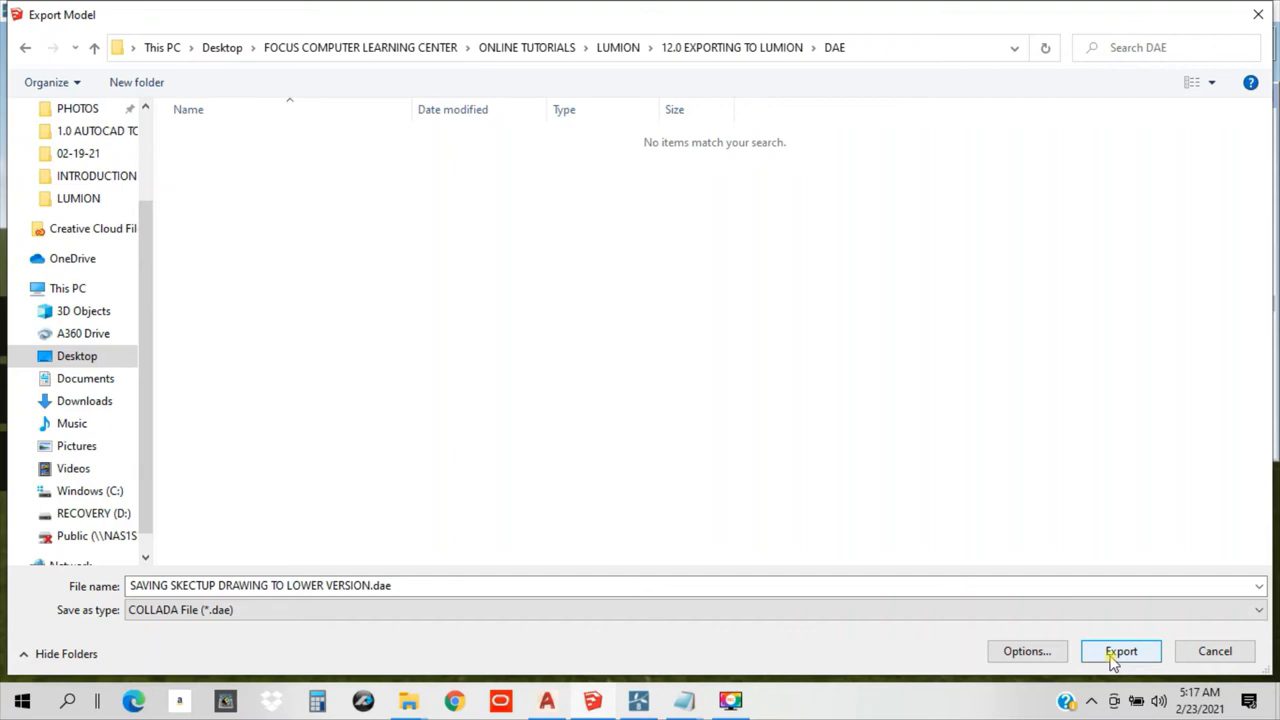
click(1113, 660)
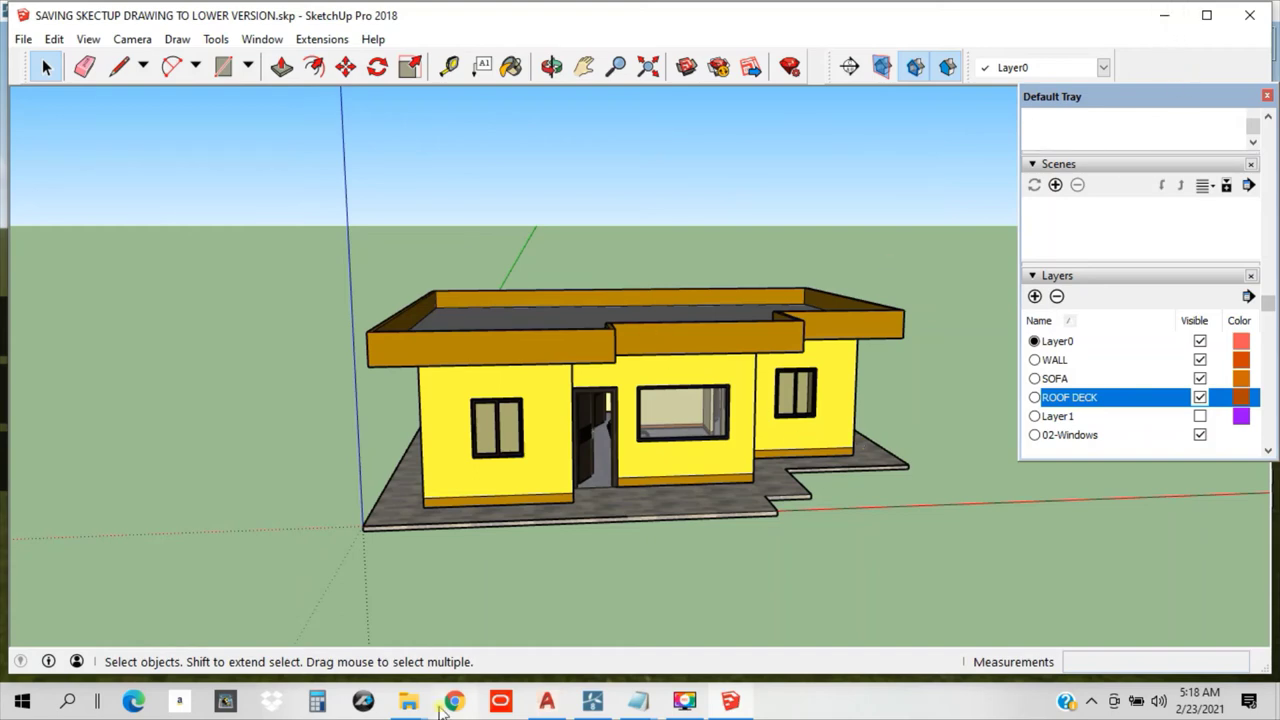
Step: Browse the LUMION folder window to 12.0 EXPORTING TO LUMION > DAE, widening the Name column
click(409, 704)
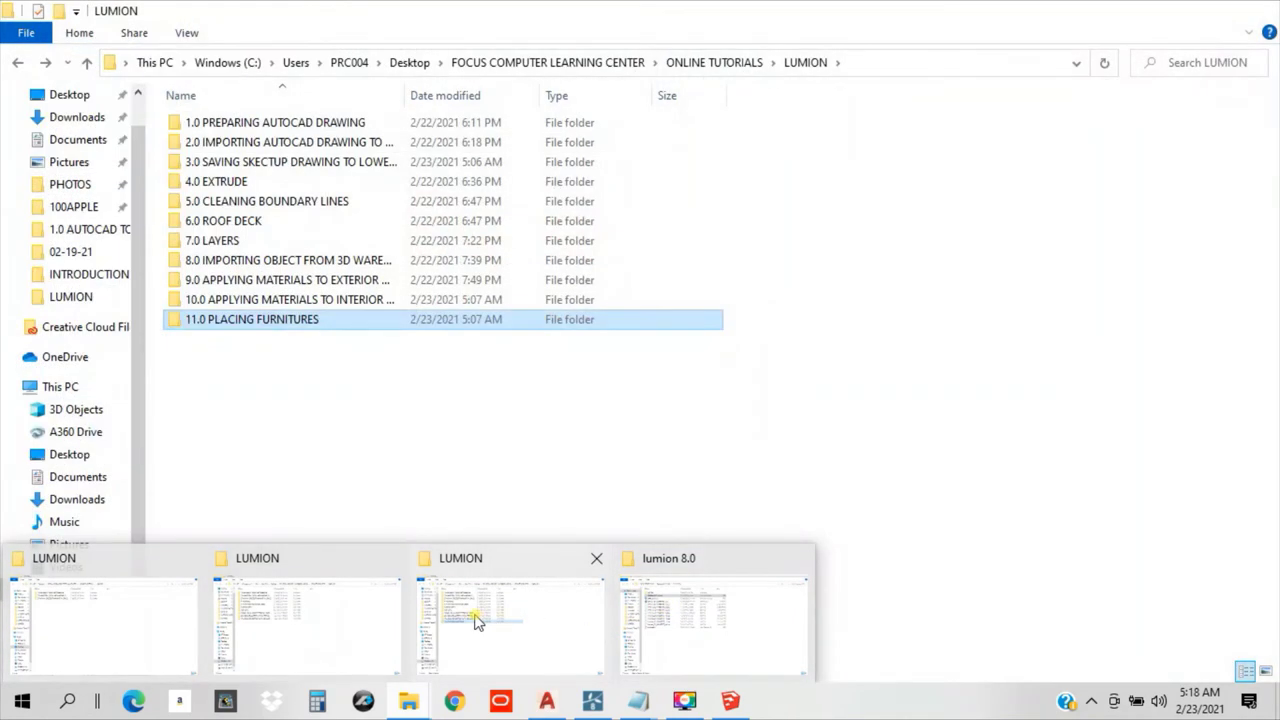
click(476, 621)
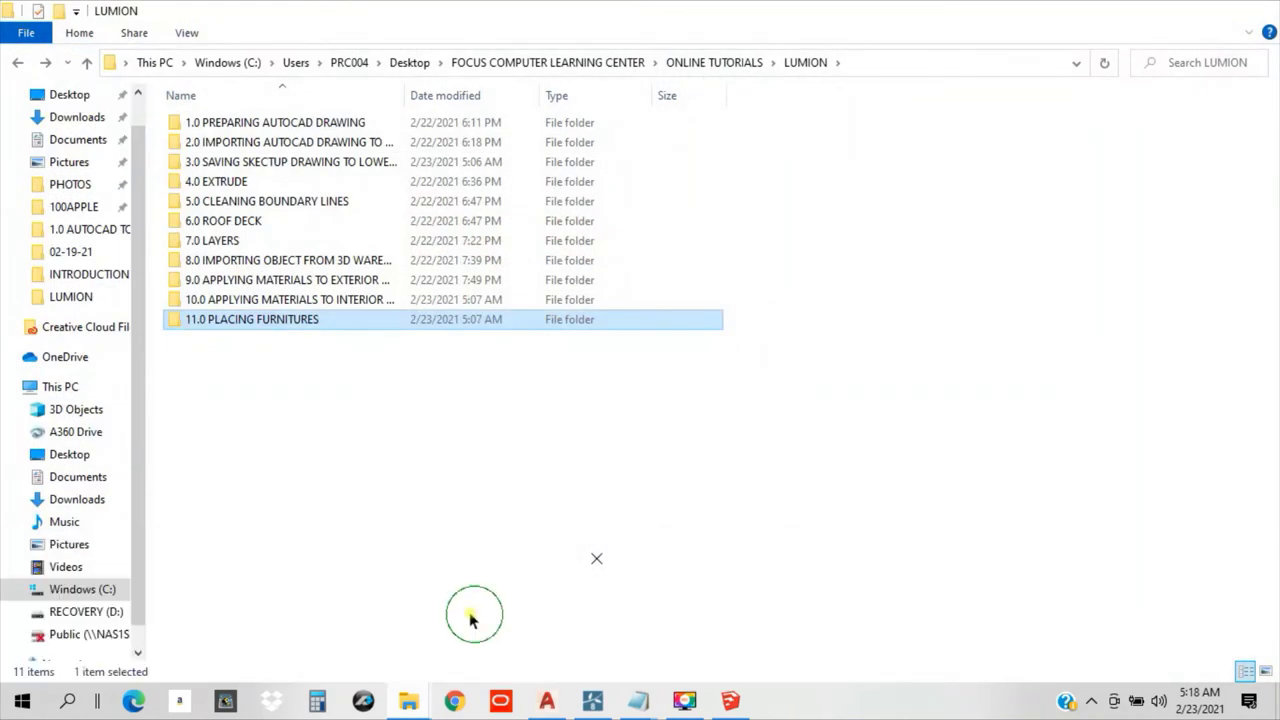
double_click(280, 341)
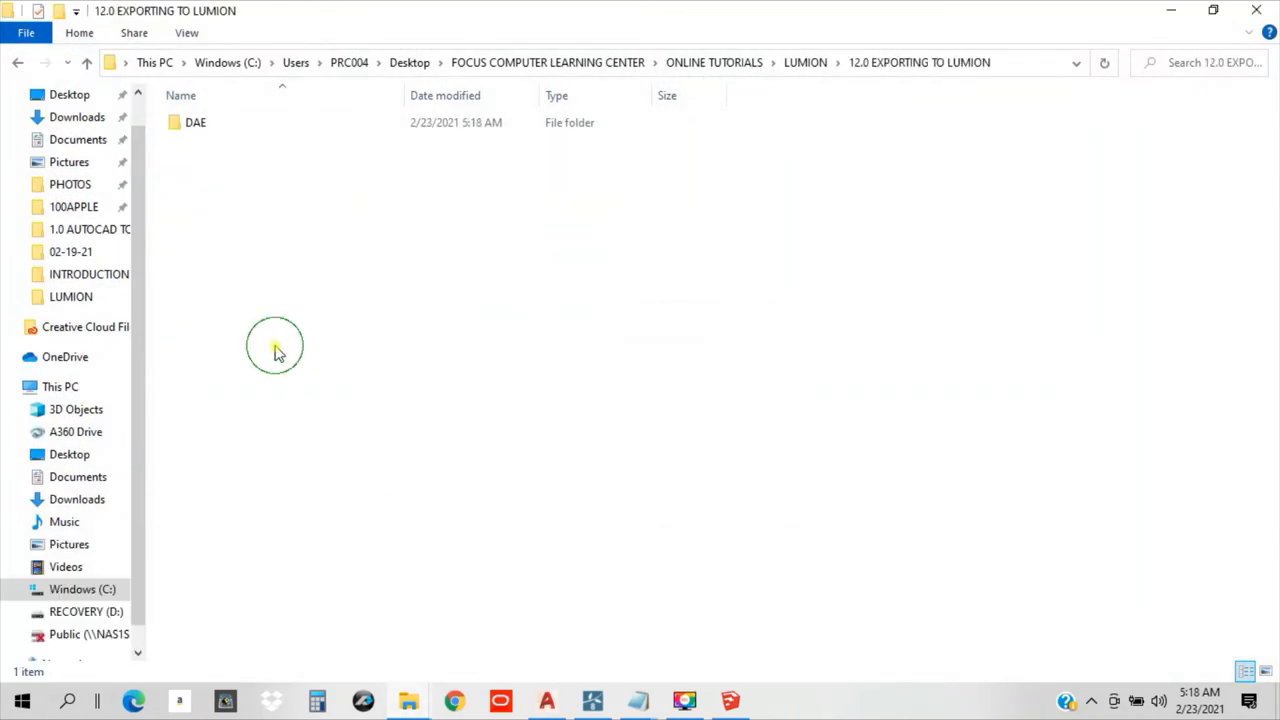
double_click(193, 124)
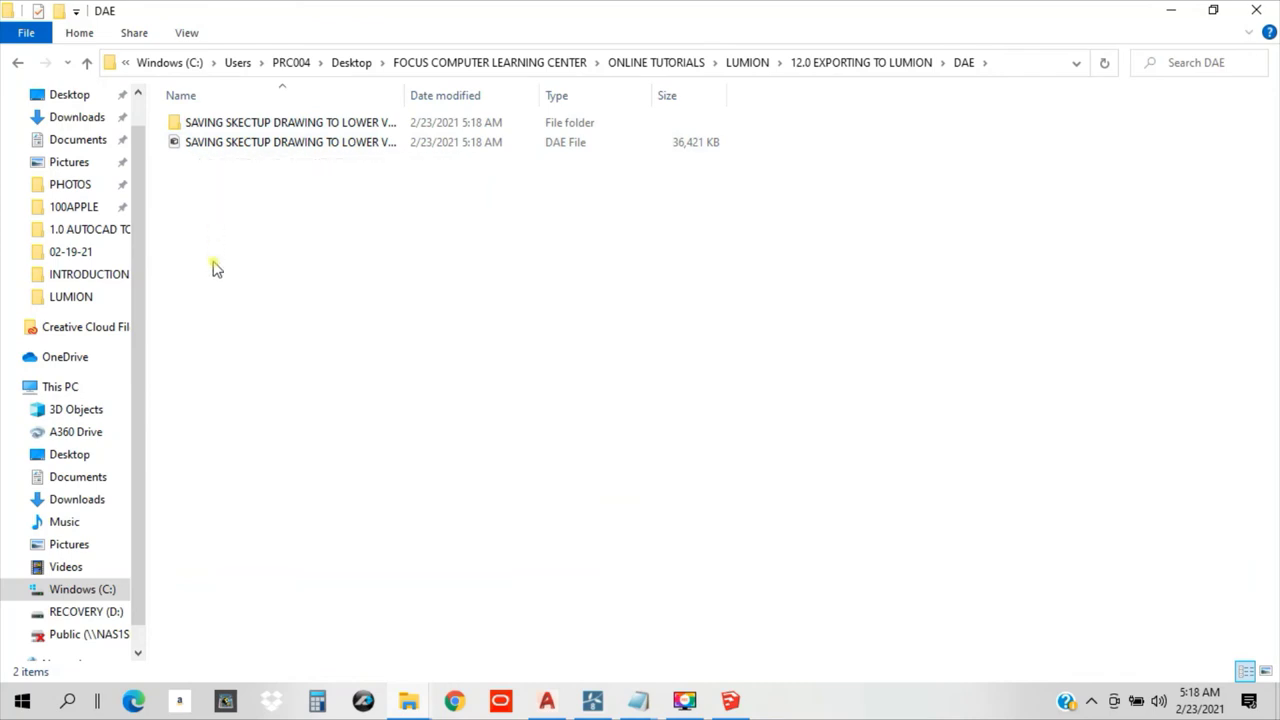
drag(407, 92, 632, 96)
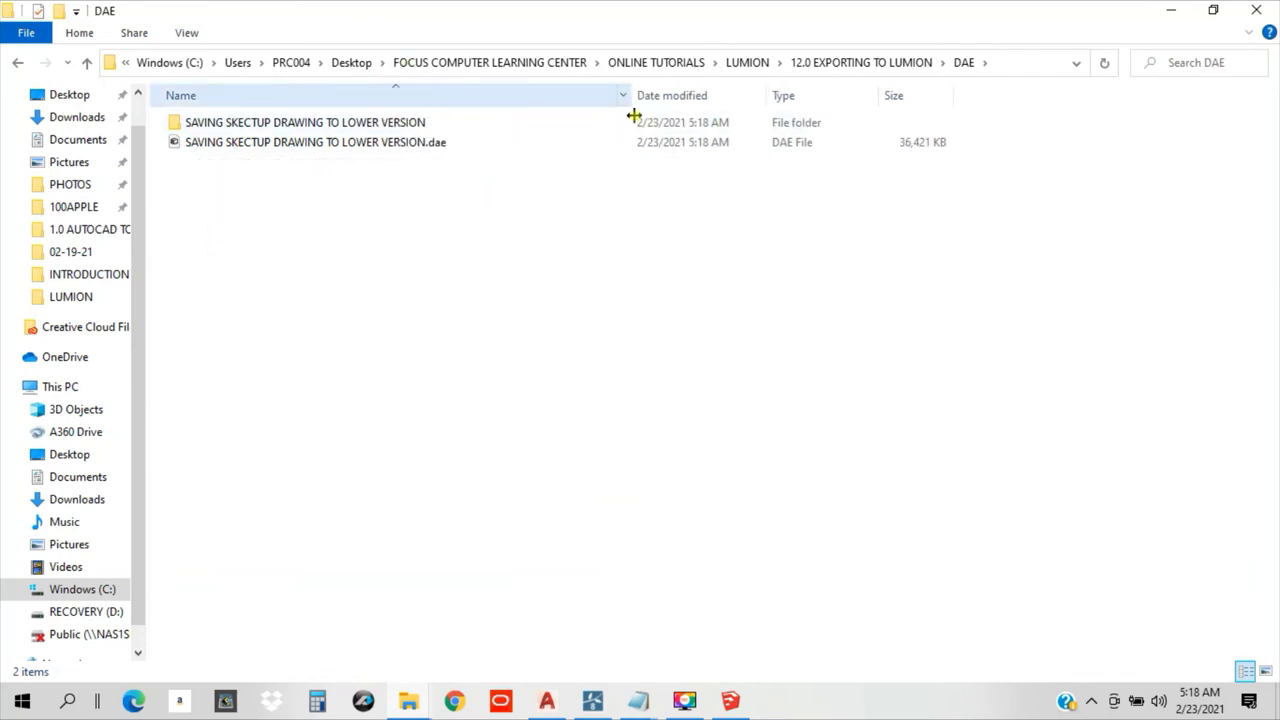
Step: Inspect the exported .dae file and texture images, then return to 12.0 EXPORTING TO LUMION
click(371, 158)
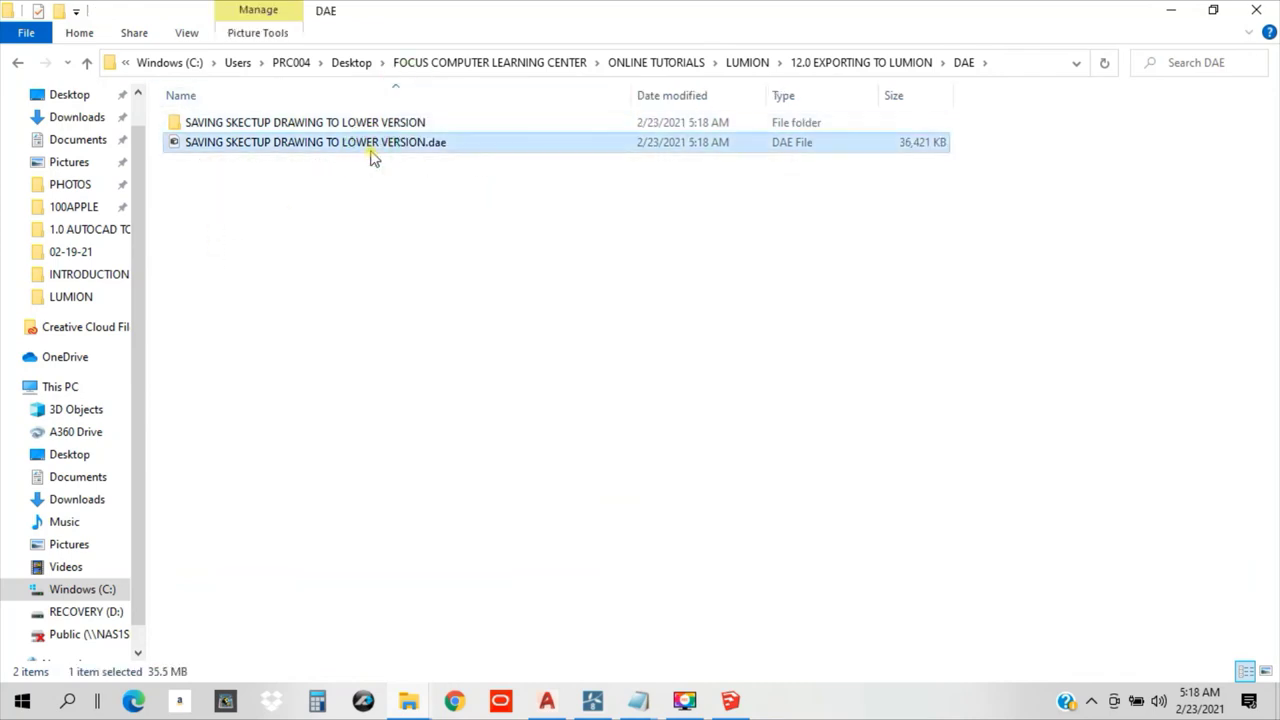
click(283, 126)
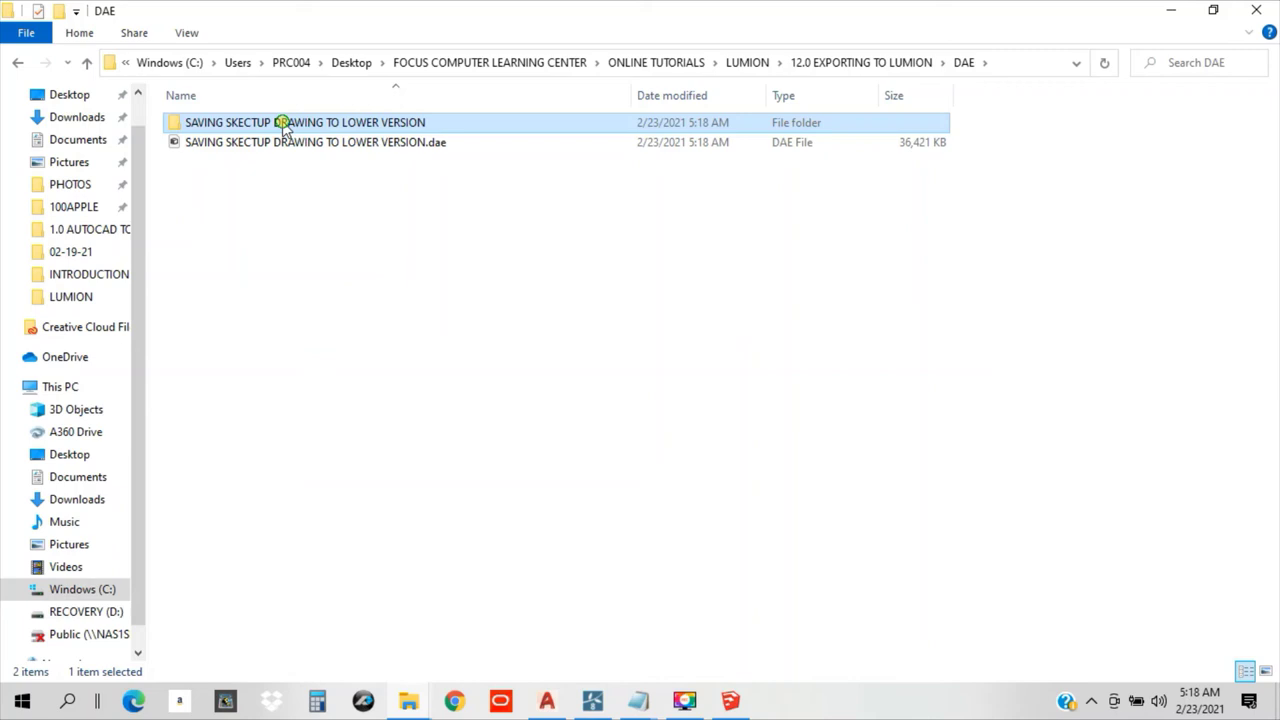
double_click(283, 124)
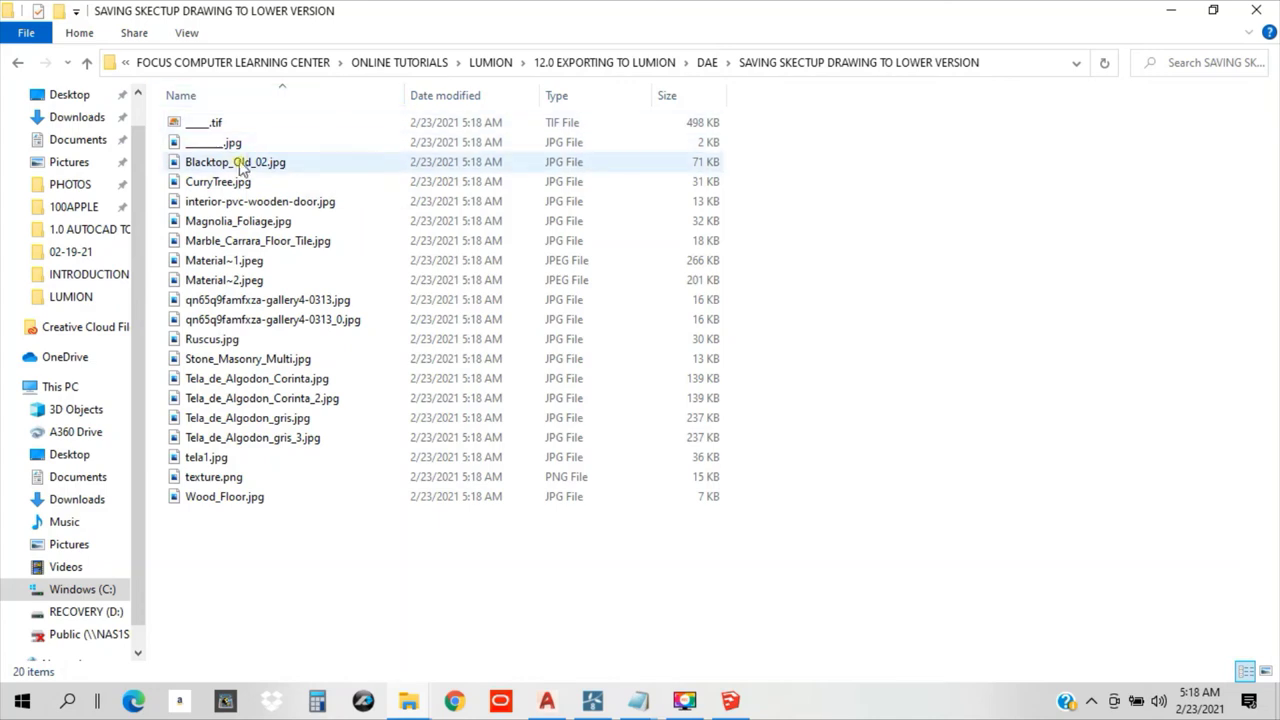
click(238, 164)
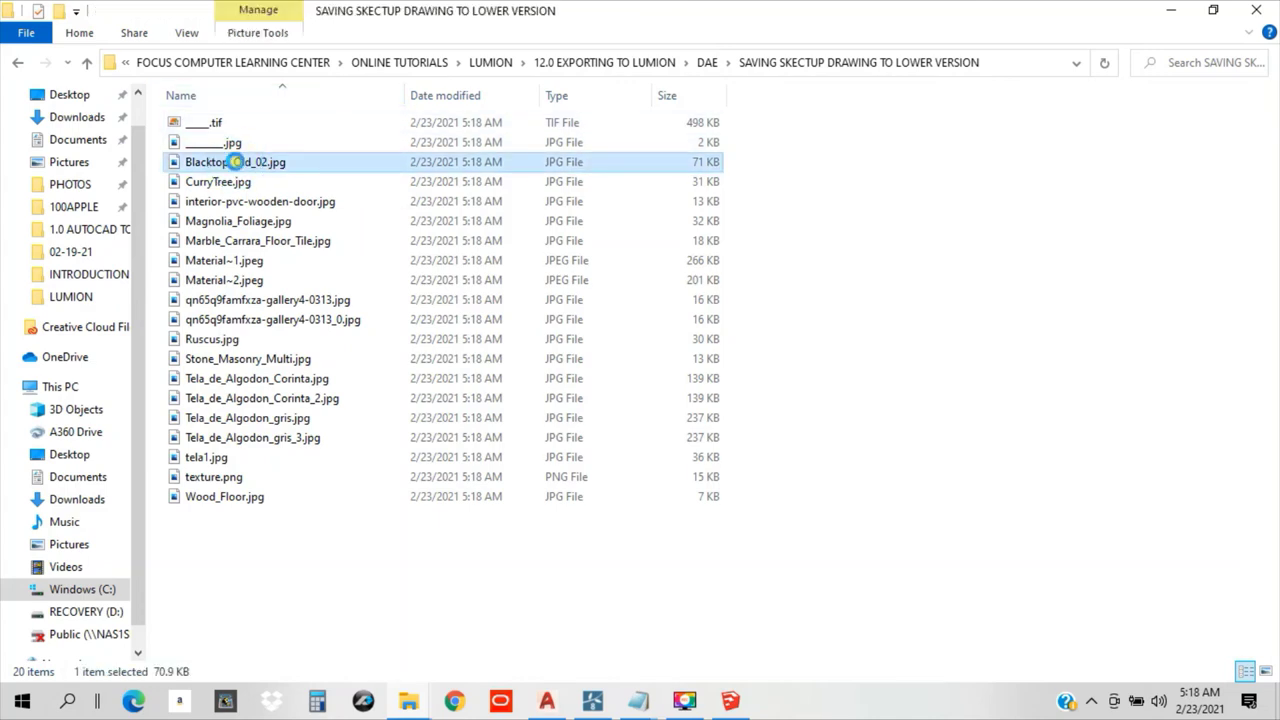
right_click(236, 162)
click(855, 265)
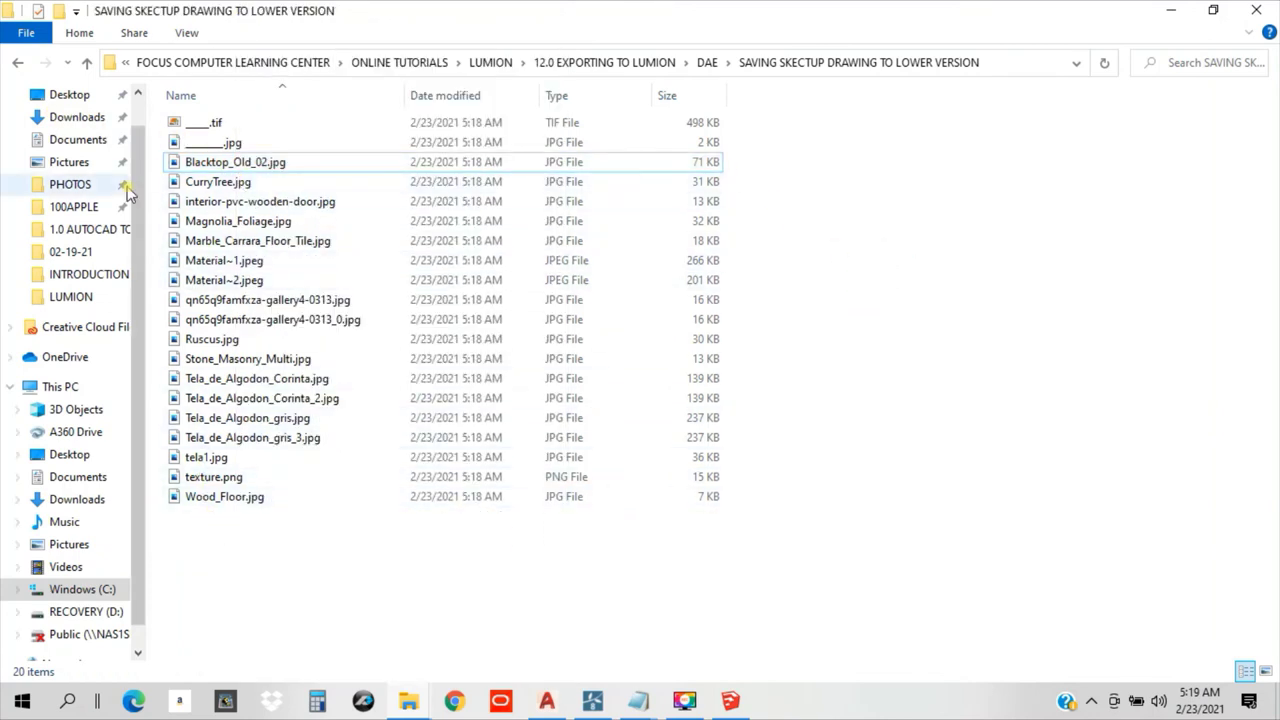
click(16, 63)
click(16, 63)
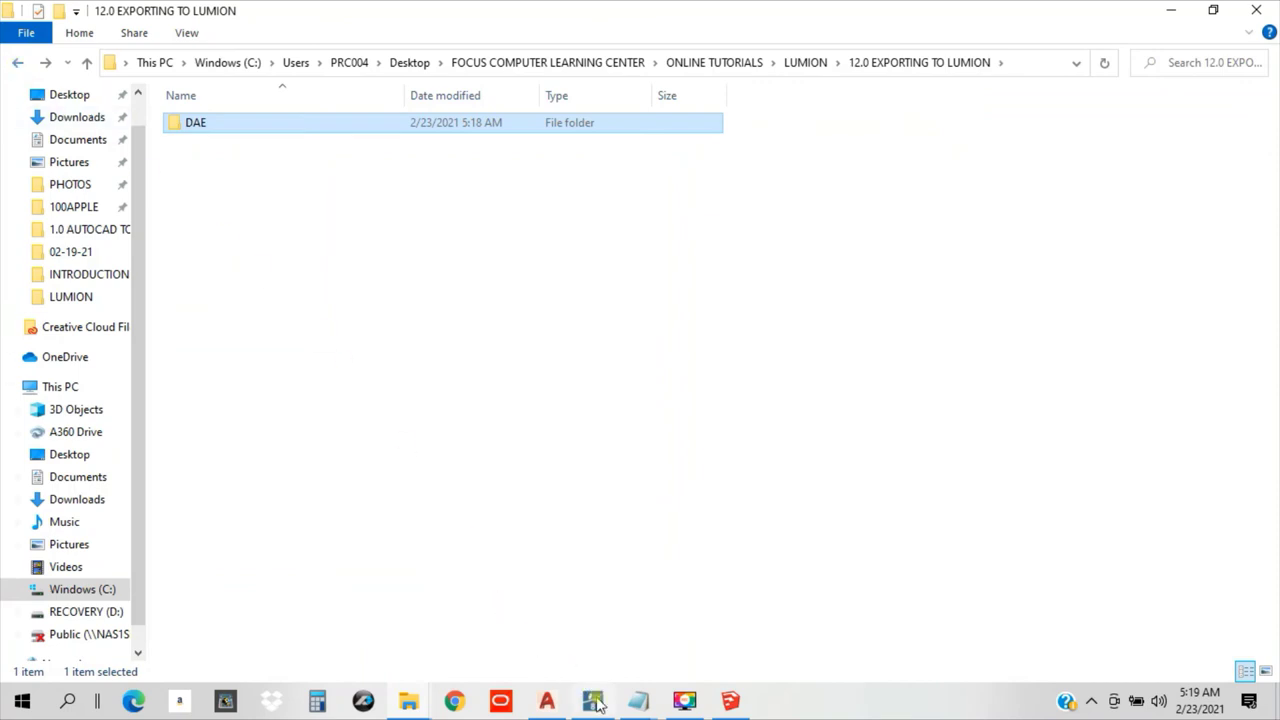
Step: Return to Lumion's empty Plain grass scene after briefly checking the SketchUp model
mouse_move(596, 705)
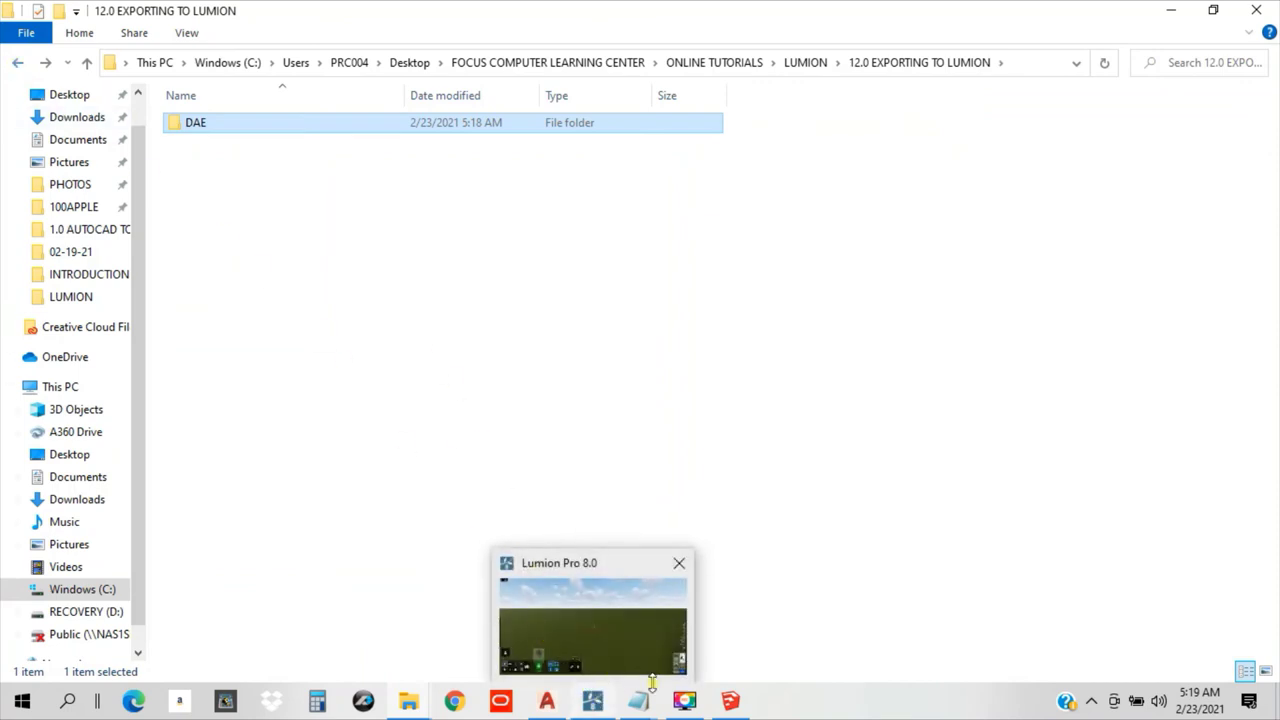
mouse_move(733, 707)
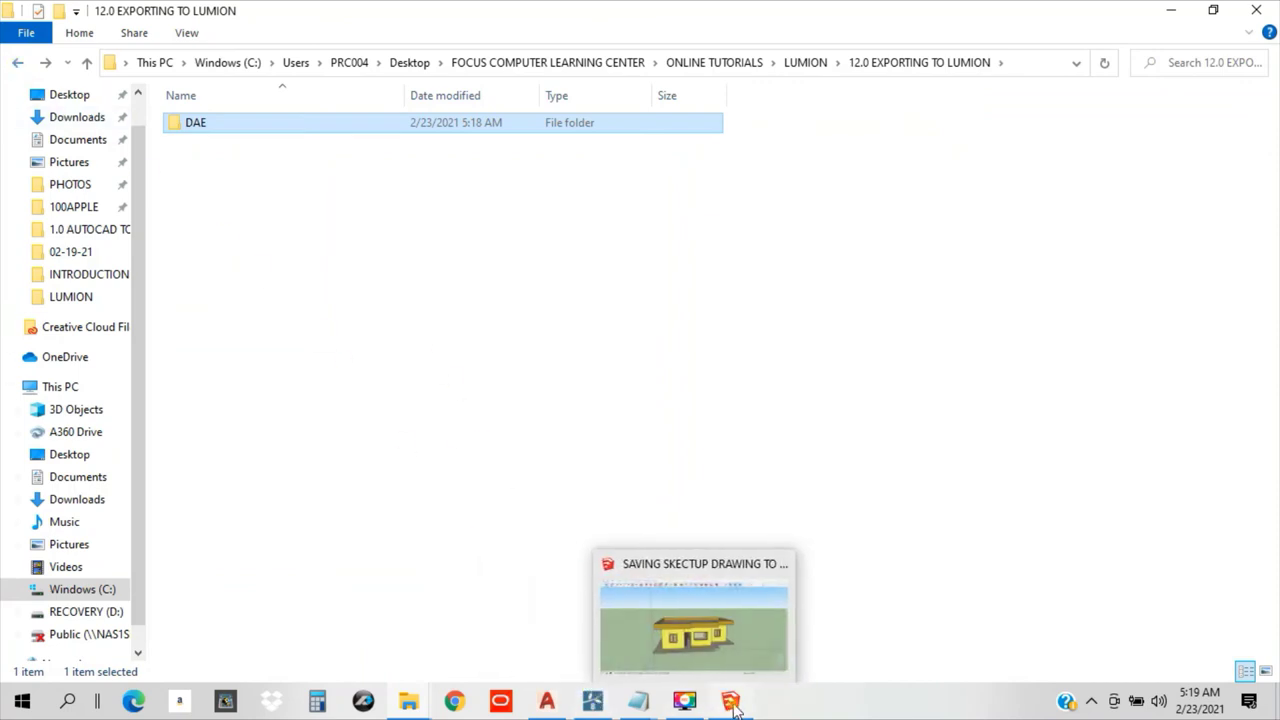
click(593, 700)
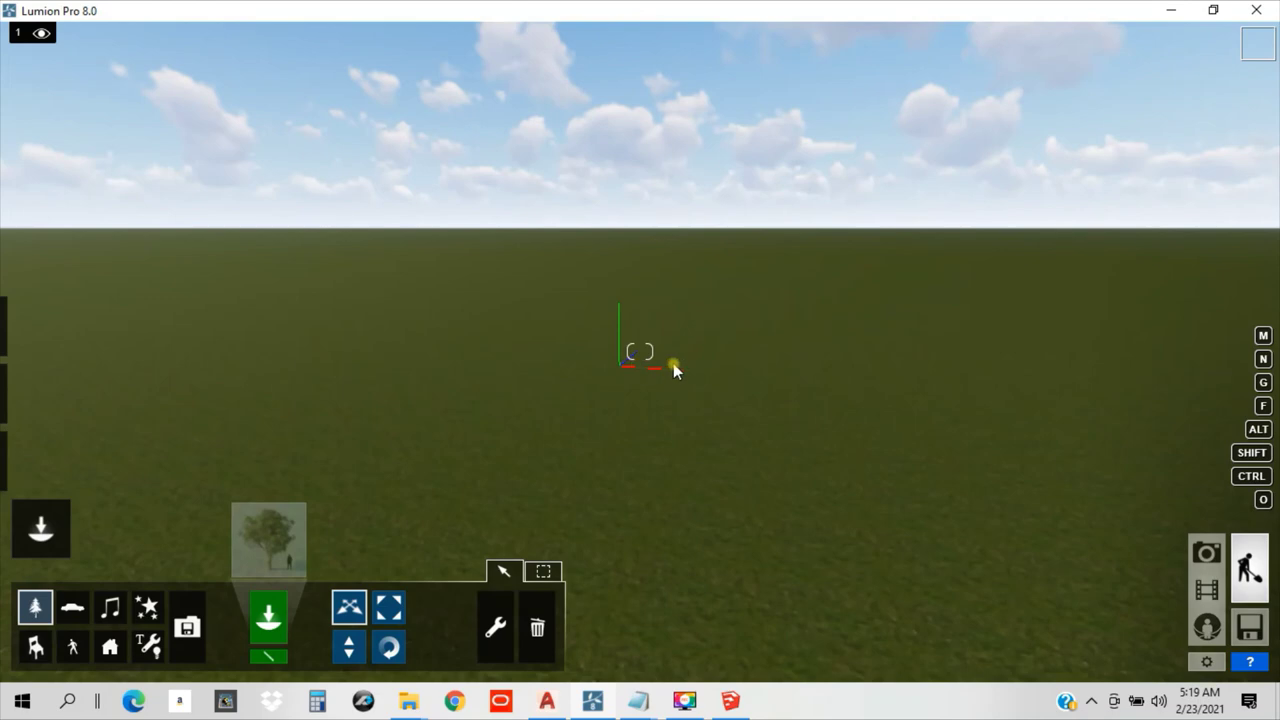
drag(675, 365, 677, 366)
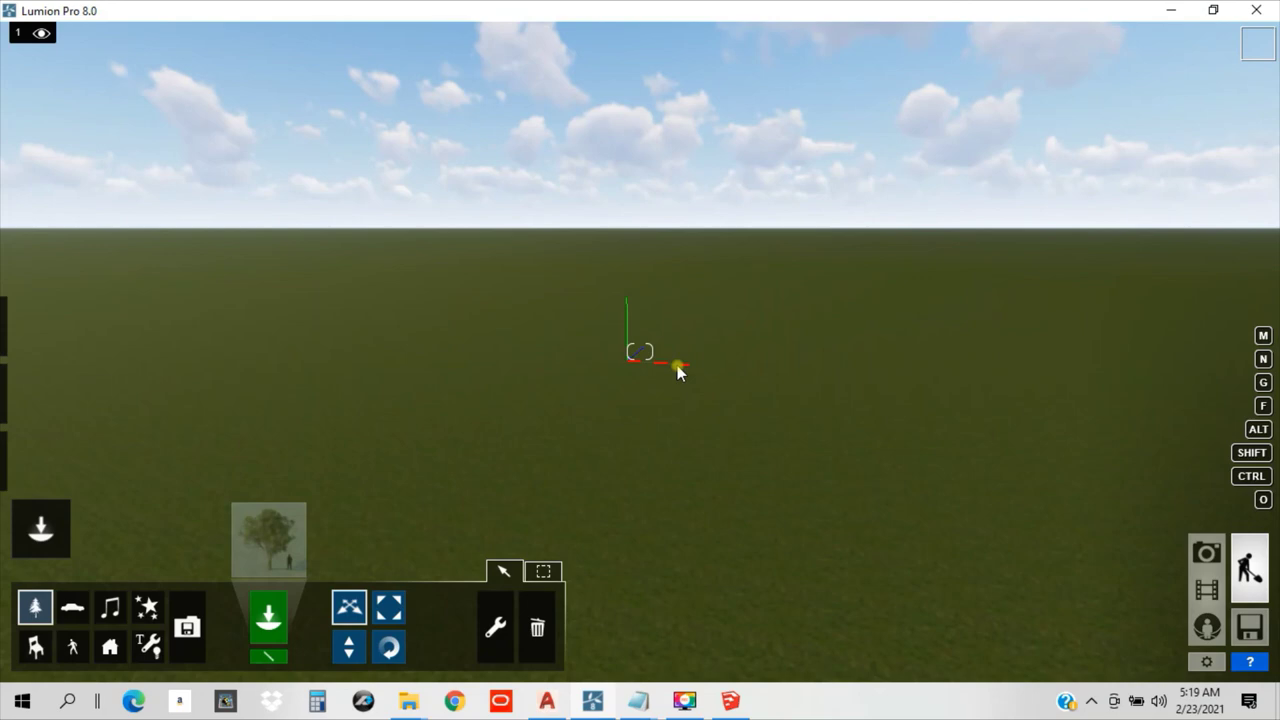
click(730, 700)
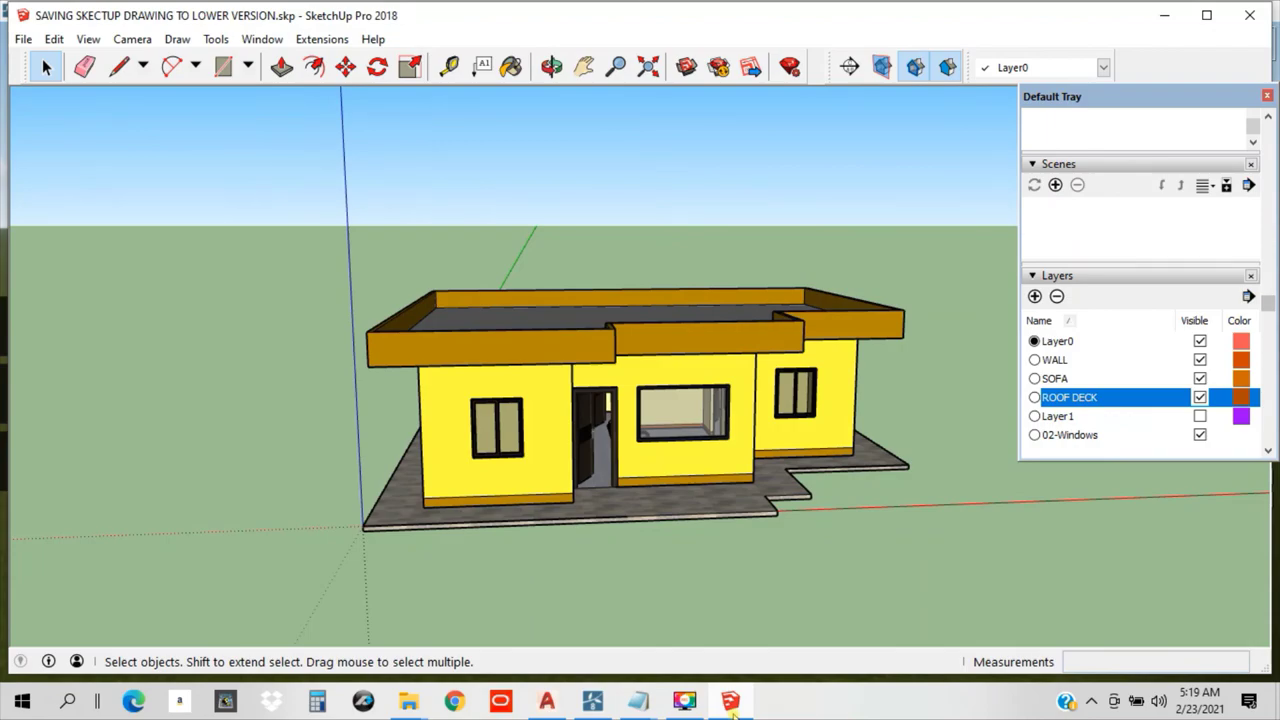
click(593, 700)
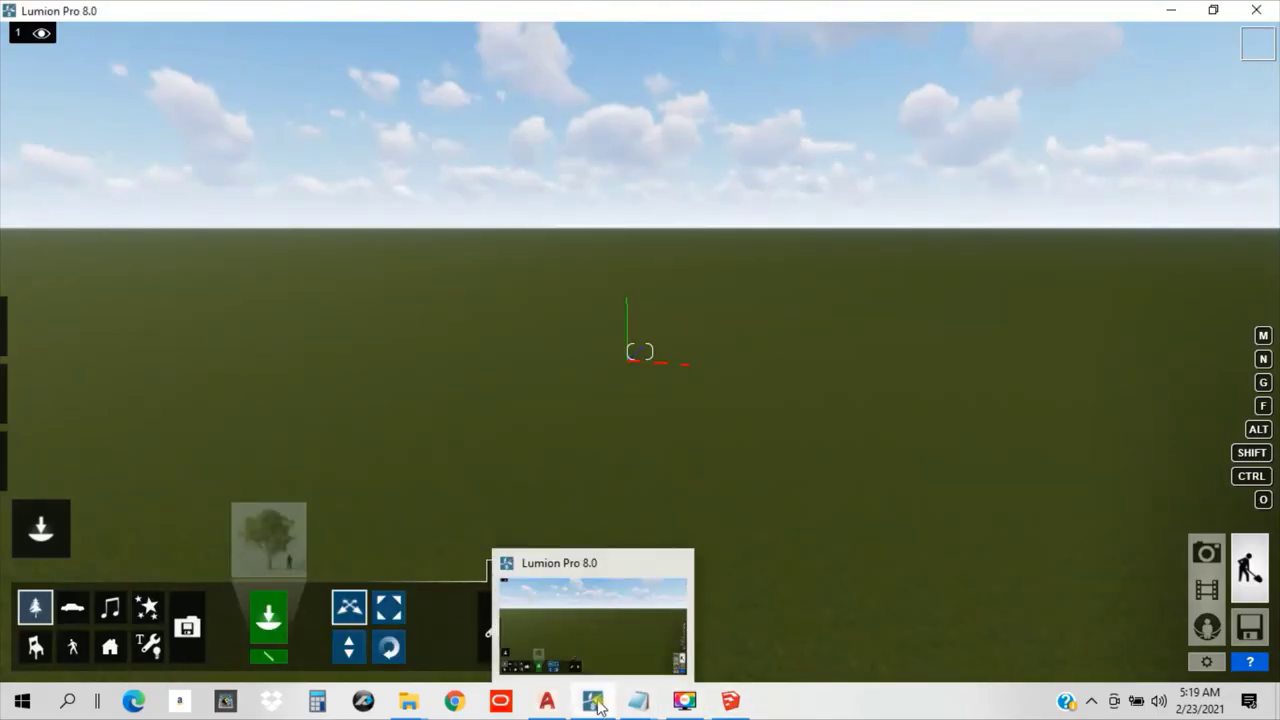